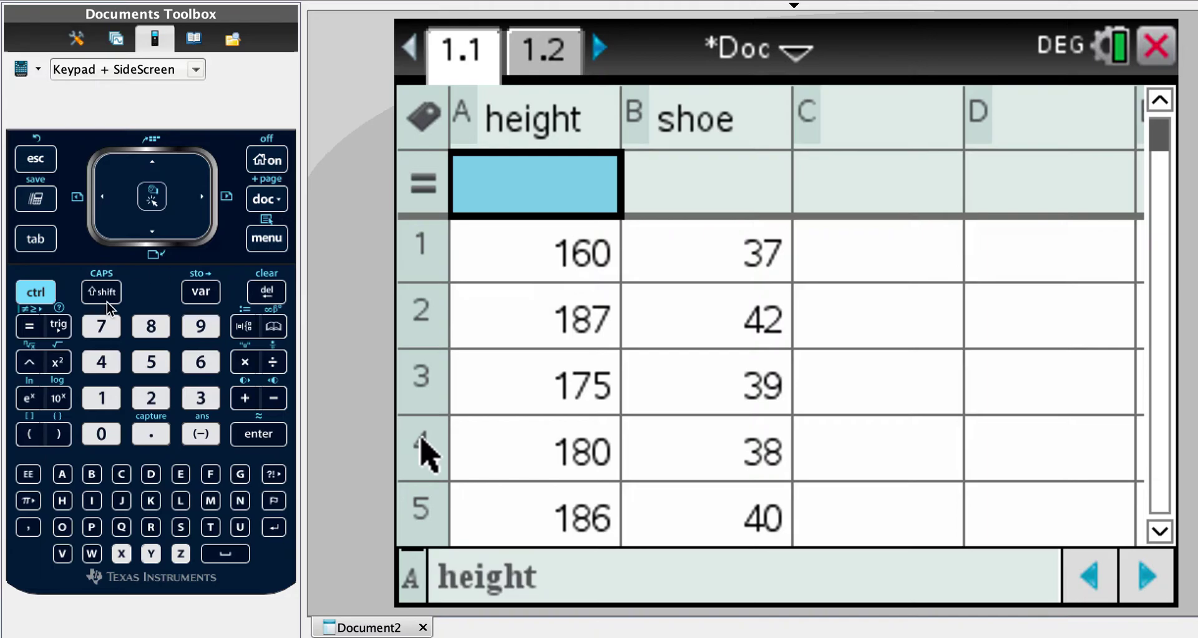
Insert a Data & Statistics page plotting height on the x-axis against shoe on the y-axis
{"action": "left_click", "coordinate": [267, 201]}
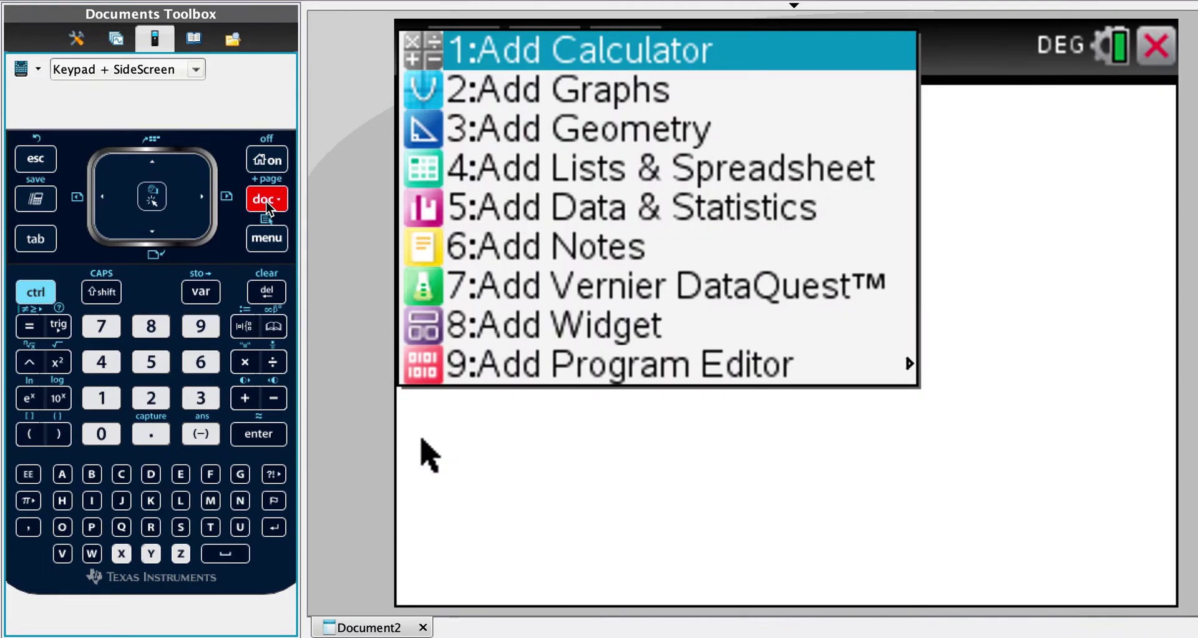
{"action": "left_click", "coordinate": [634, 214]}
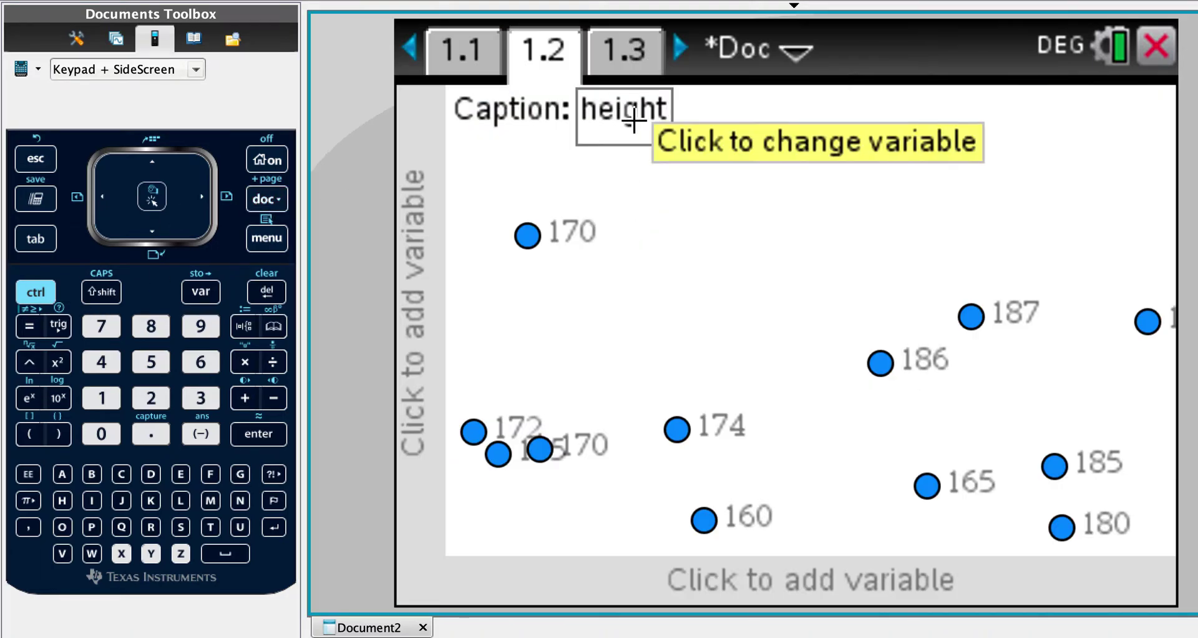
{"action": "left_click", "coordinate": [742, 575]}
{"action": "left_click", "coordinate": [781, 183]}
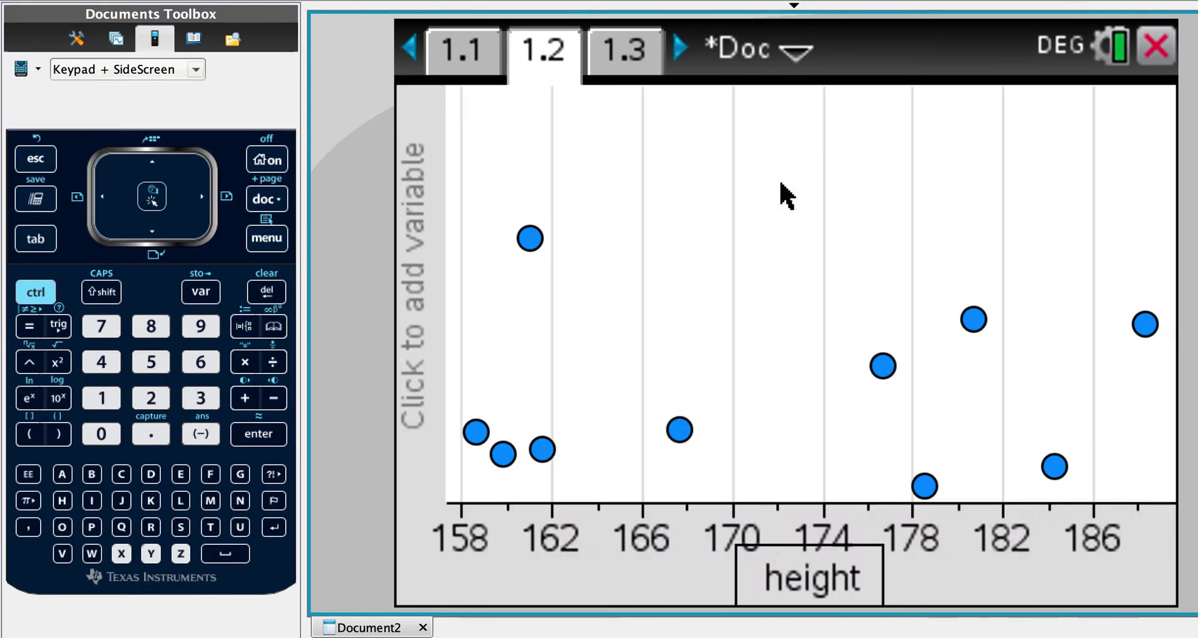
{"action": "left_click", "coordinate": [417, 267]}
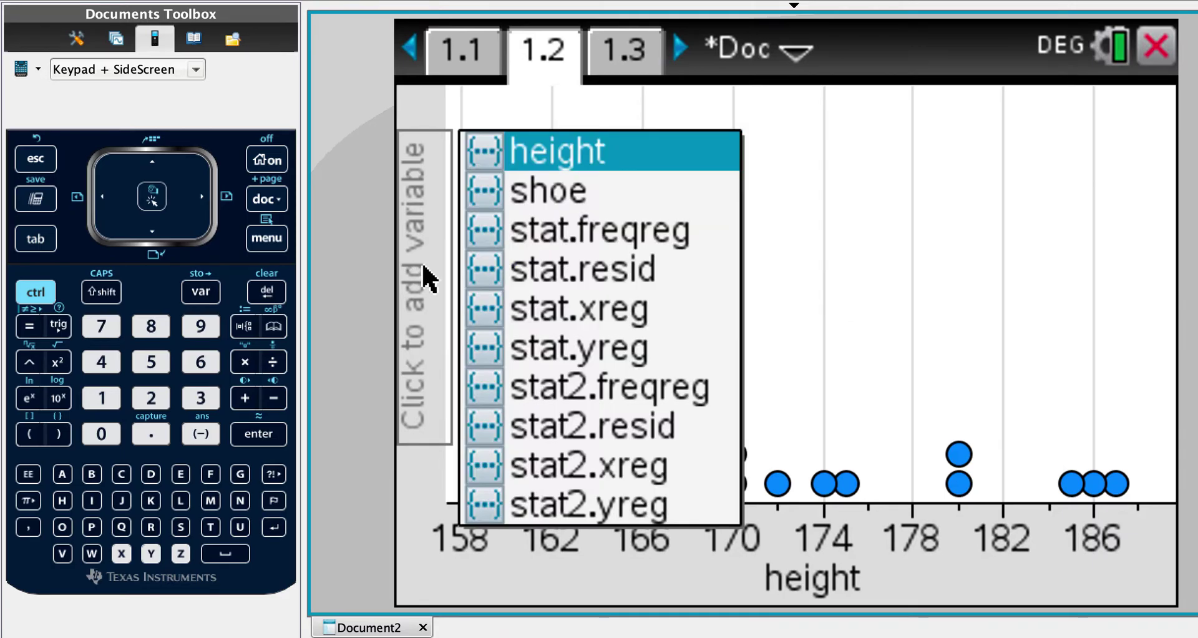
{"action": "left_click", "coordinate": [552, 192]}
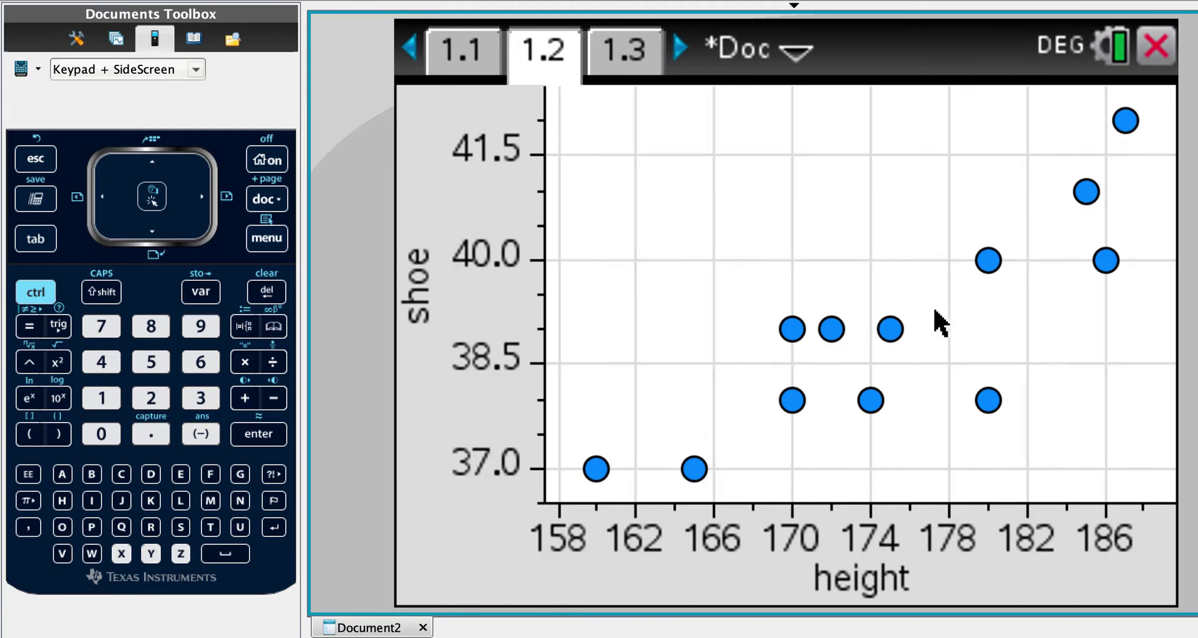
On spreadsheet page 1.1, select cell C1 and start a Linear Regression (mx+b)
{"action": "left_click", "coordinate": [467, 54]}
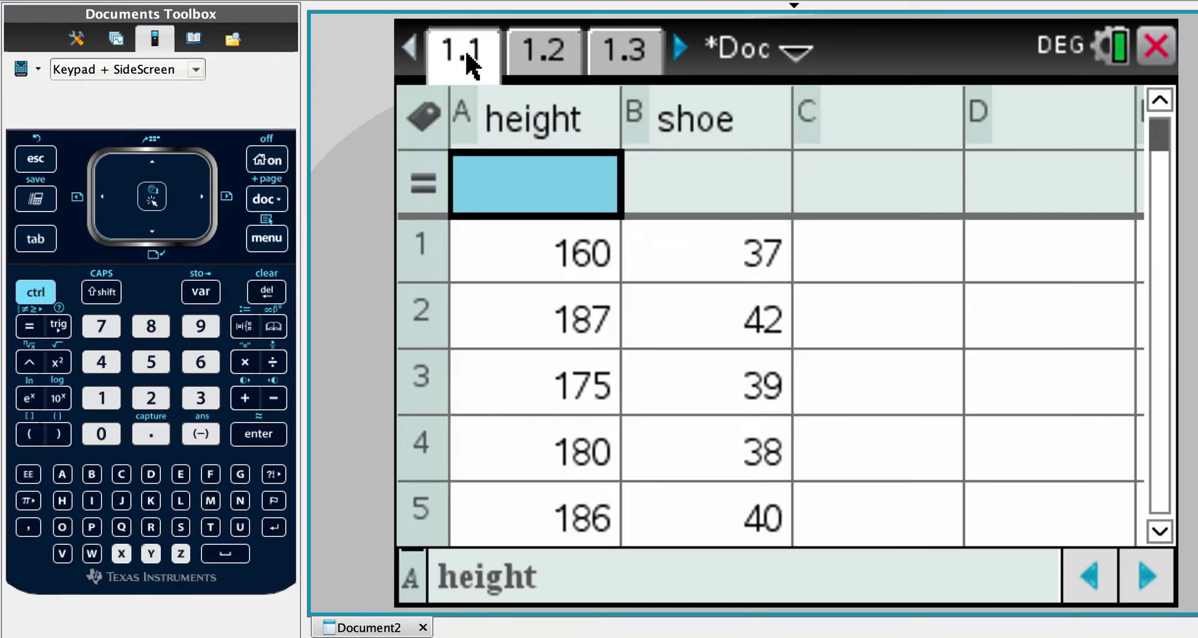
{"action": "left_click", "coordinate": [841, 251]}
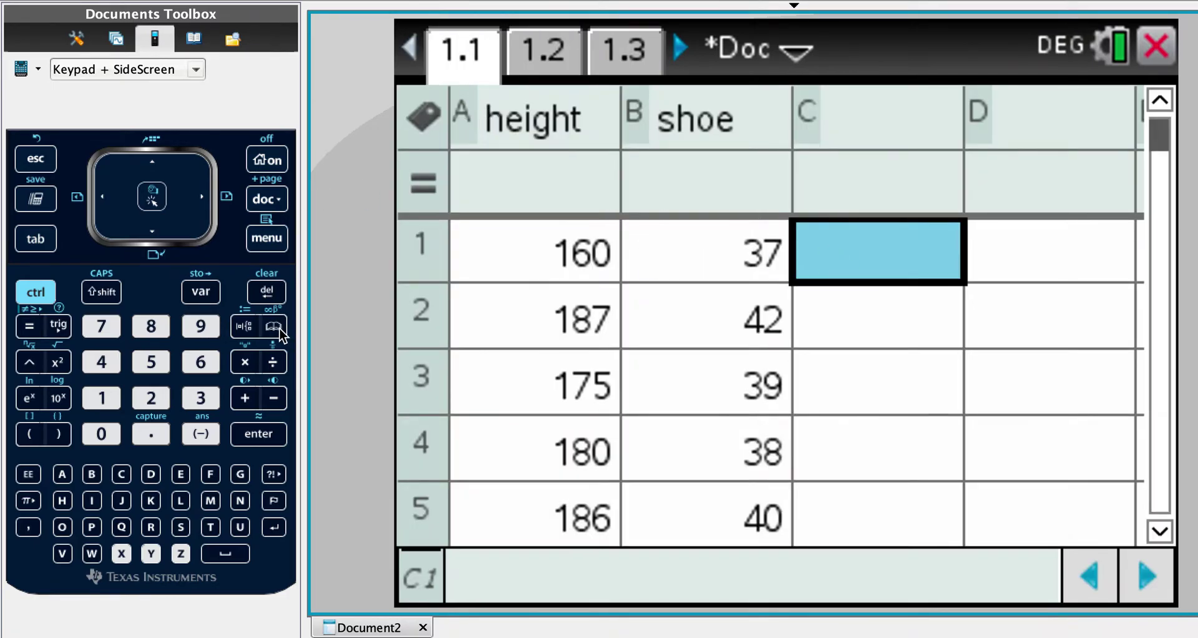
{"action": "left_click", "coordinate": [267, 238]}
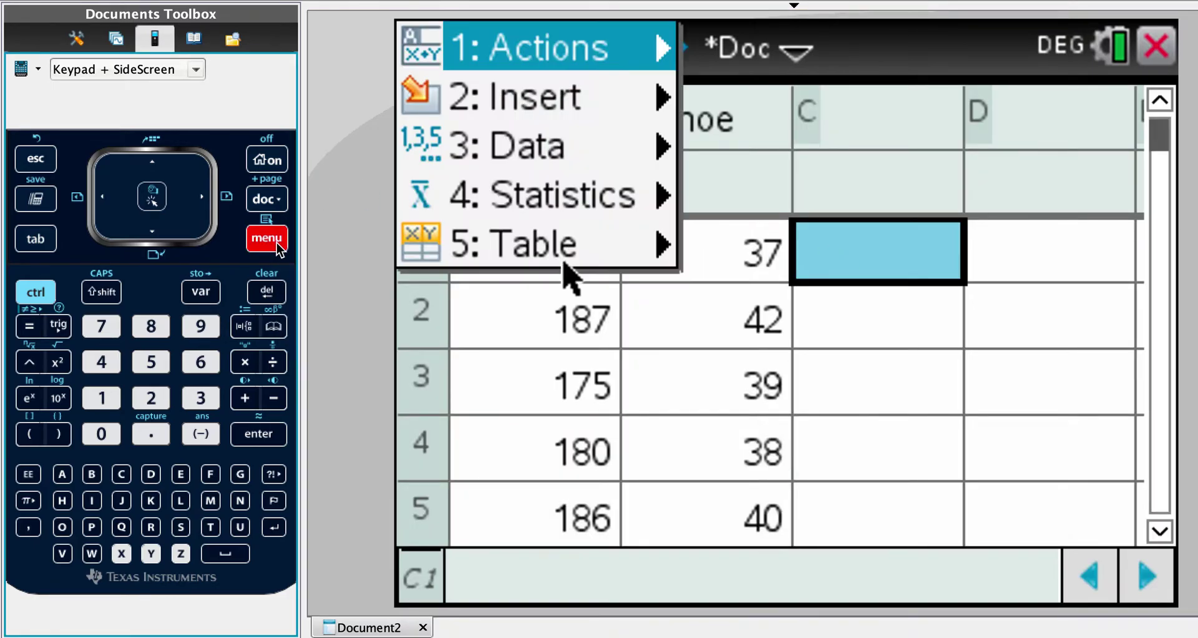
{"action": "left_click", "coordinate": [570, 196]}
{"action": "left_click", "coordinate": [813, 196]}
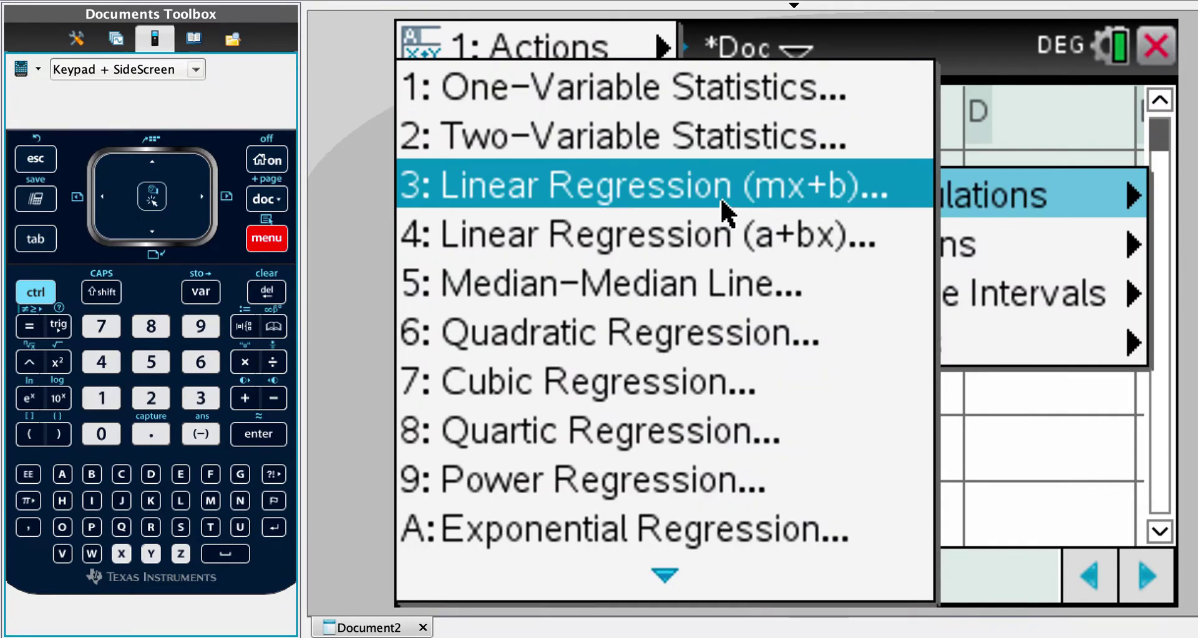
{"action": "left_click", "coordinate": [657, 185]}
Set the regression's X List to height and Y List to shoe
{"action": "left_click", "coordinate": [1049, 132]}
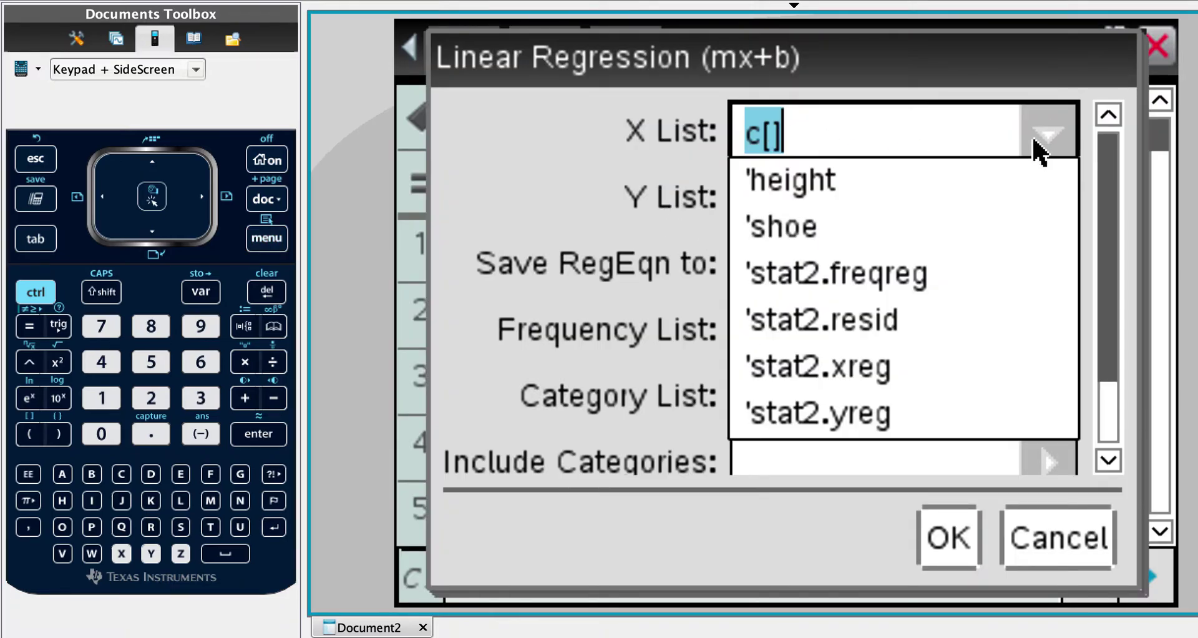
{"action": "left_click", "coordinate": [847, 188]}
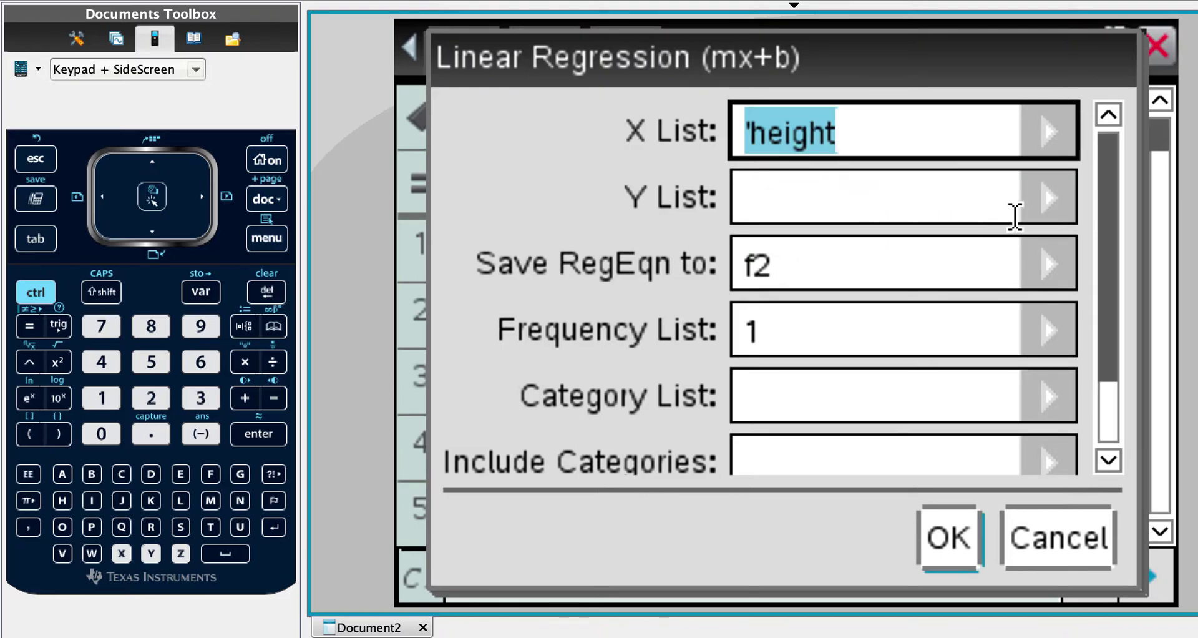
{"action": "left_click", "coordinate": [1049, 198]}
{"action": "left_click", "coordinate": [799, 289]}
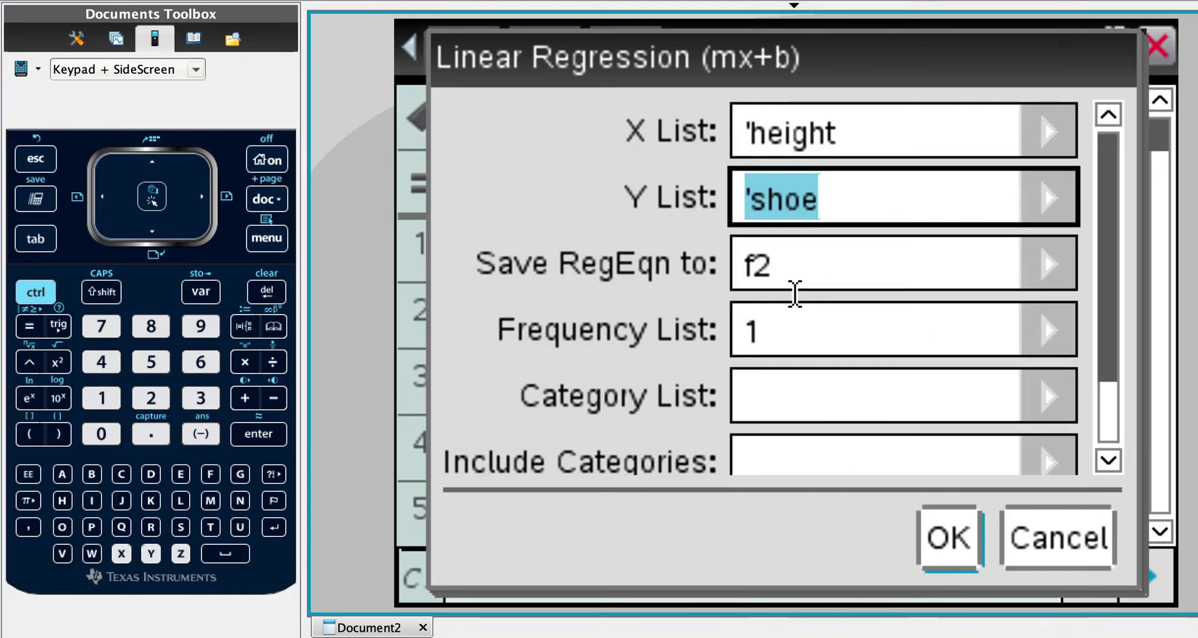
Run the regression and review m 0.15400, b 11.9974, r² 0.72857 and r 0.85356 in column E
{"action": "left_click", "coordinate": [945, 532]}
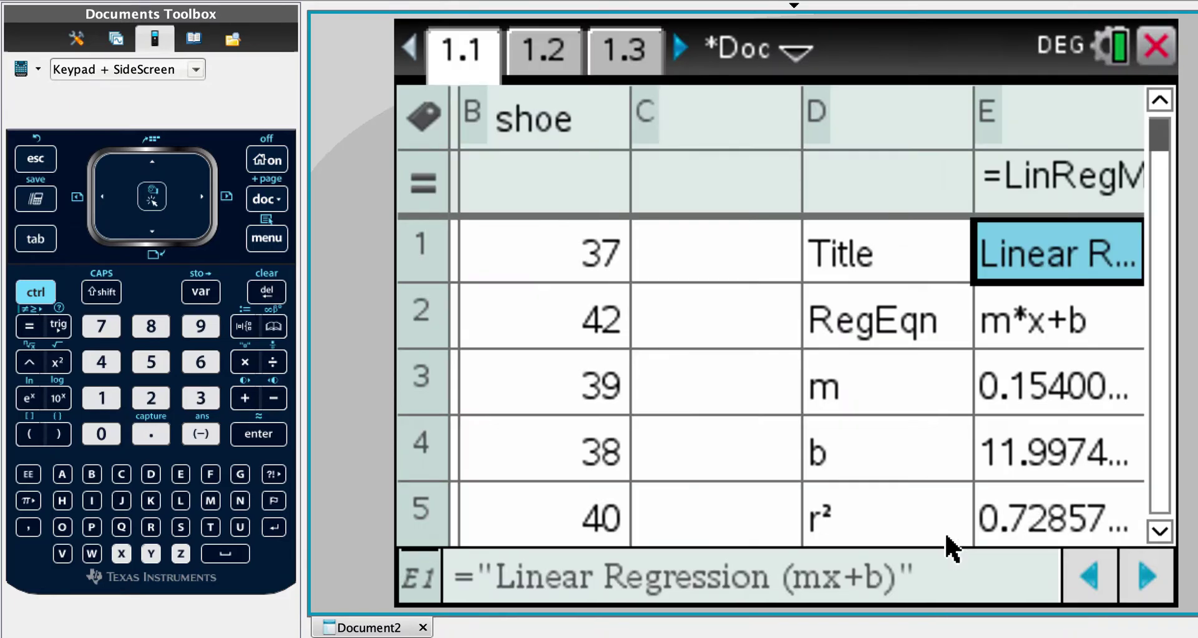
{"action": "left_click", "coordinate": [992, 387]}
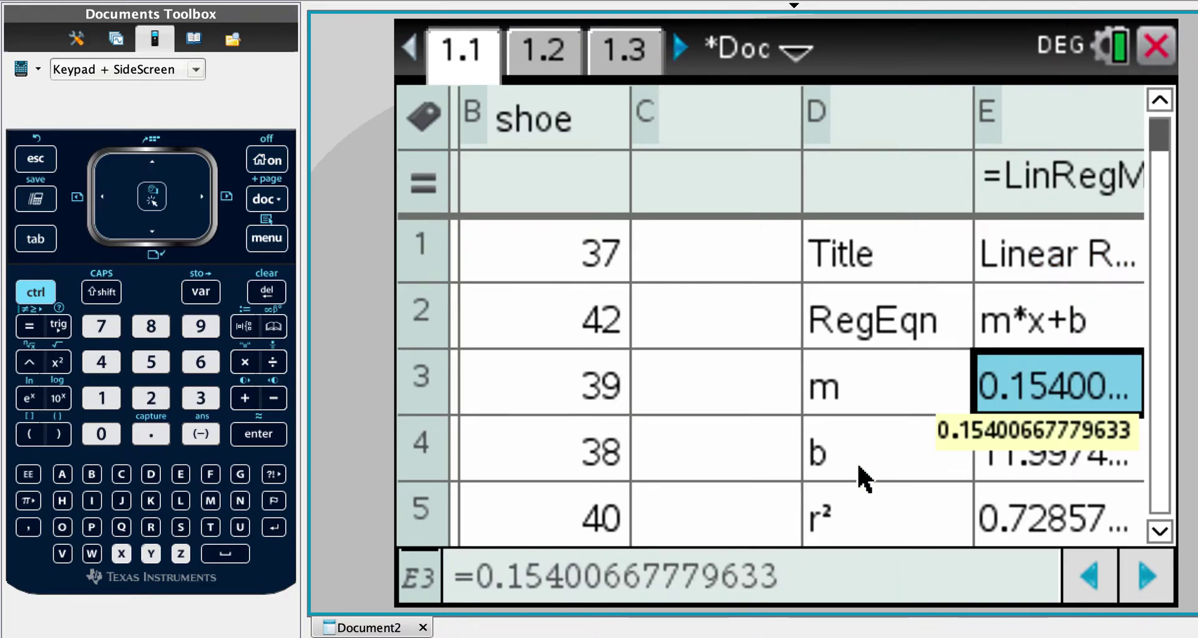
{"action": "key", "text": "Down"}
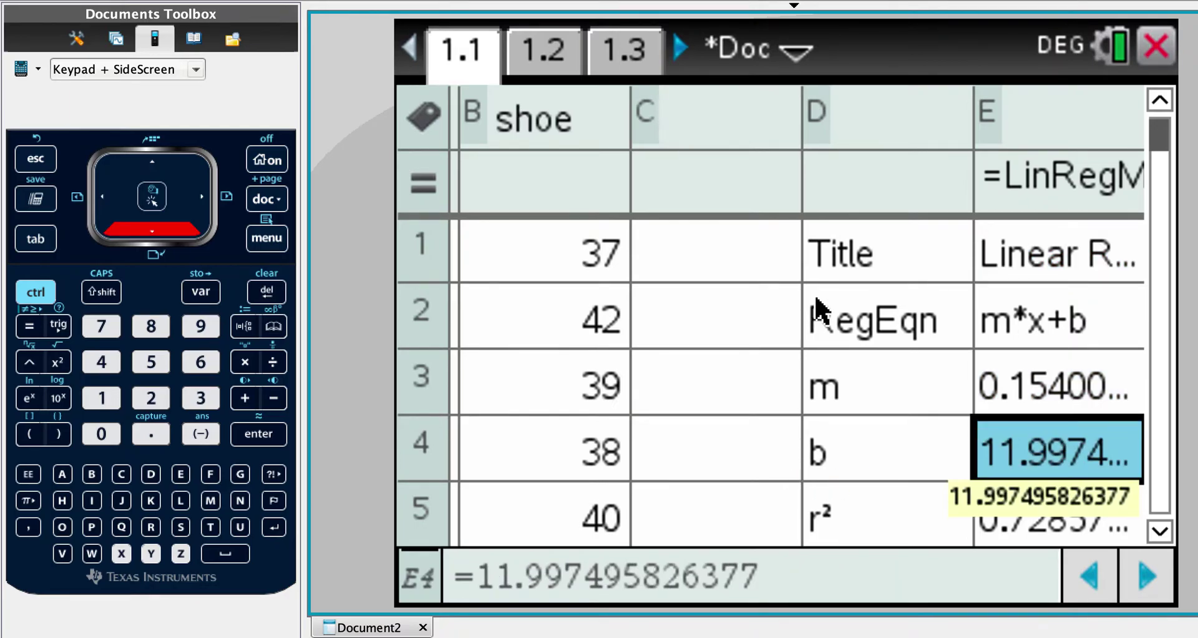
{"action": "key", "text": "Down"}
{"action": "key", "text": "Down"}
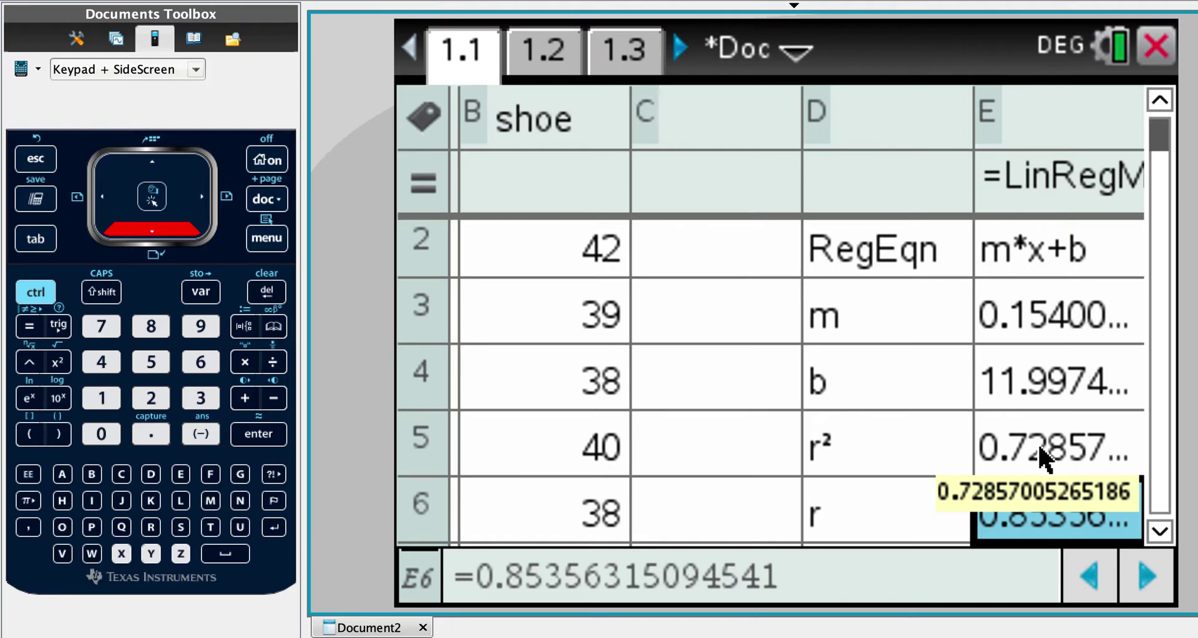
{"action": "left_click", "coordinate": [562, 57]}
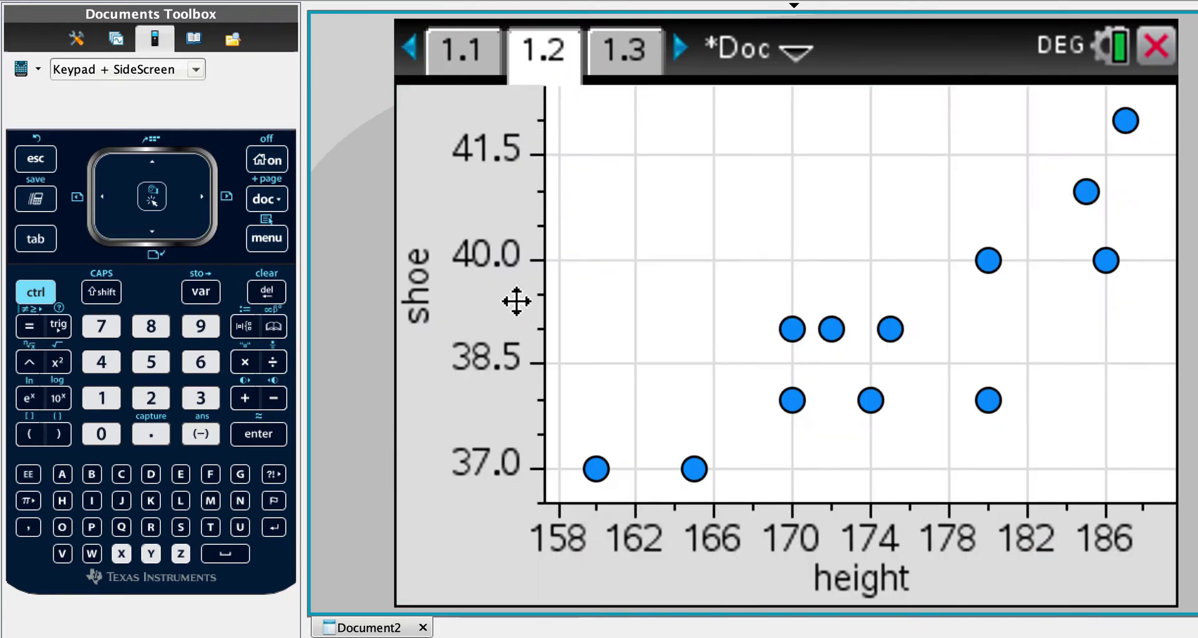
{"action": "left_click", "coordinate": [267, 240]}
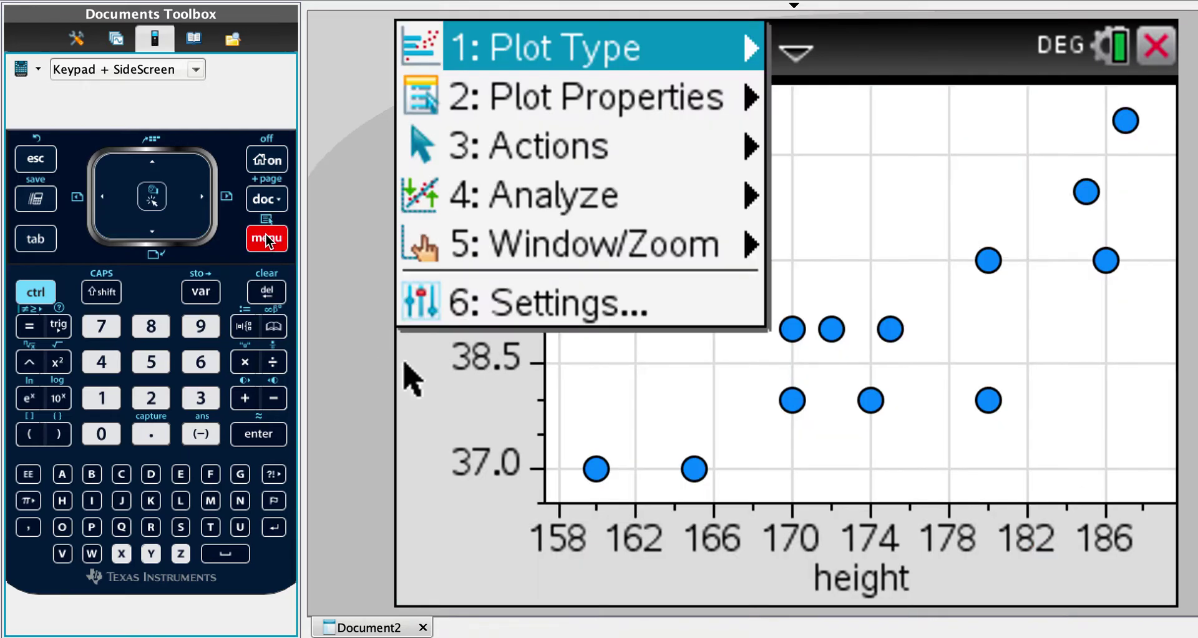
{"action": "mouse_move", "coordinate": [621, 208]}
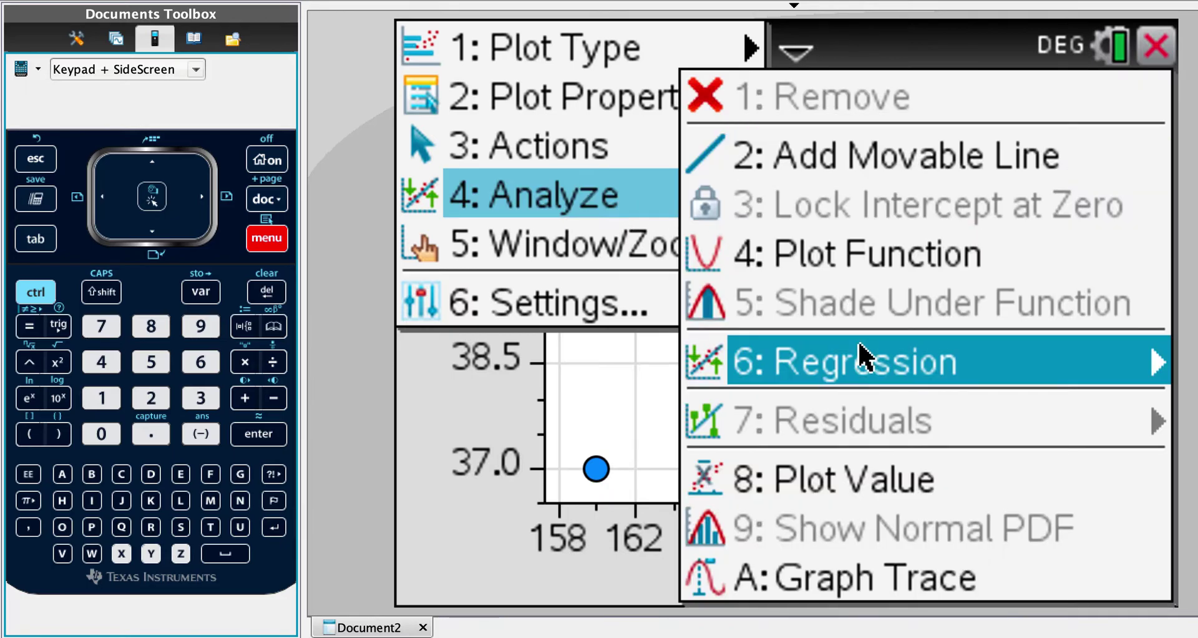
{"action": "mouse_move", "coordinate": [821, 351]}
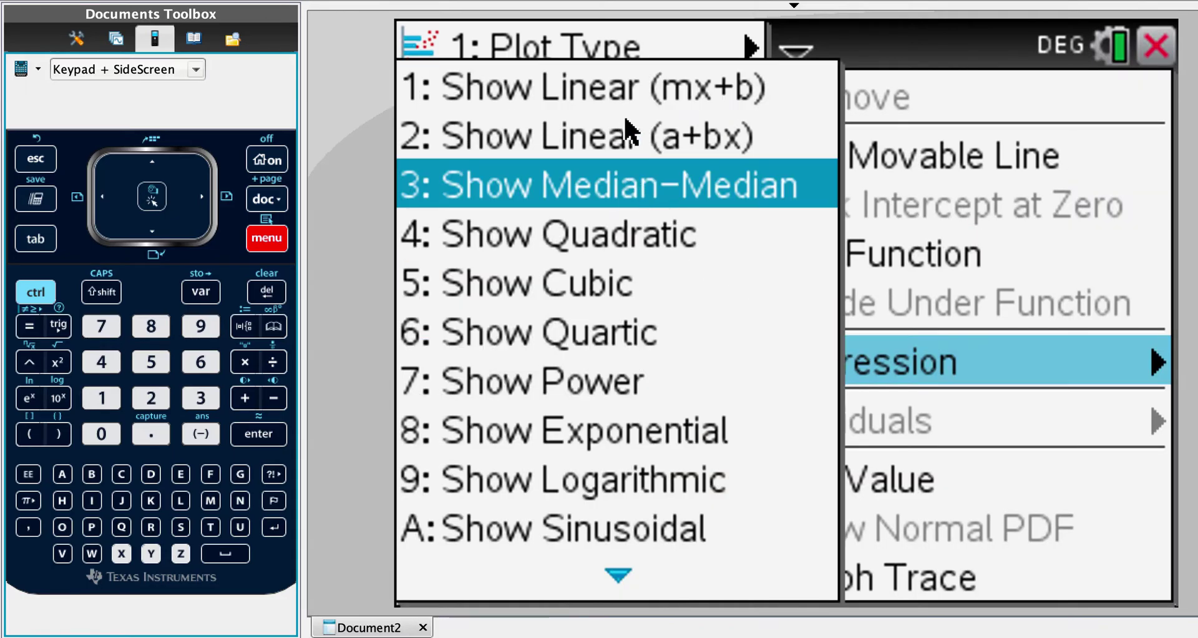
{"action": "left_click", "coordinate": [623, 89]}
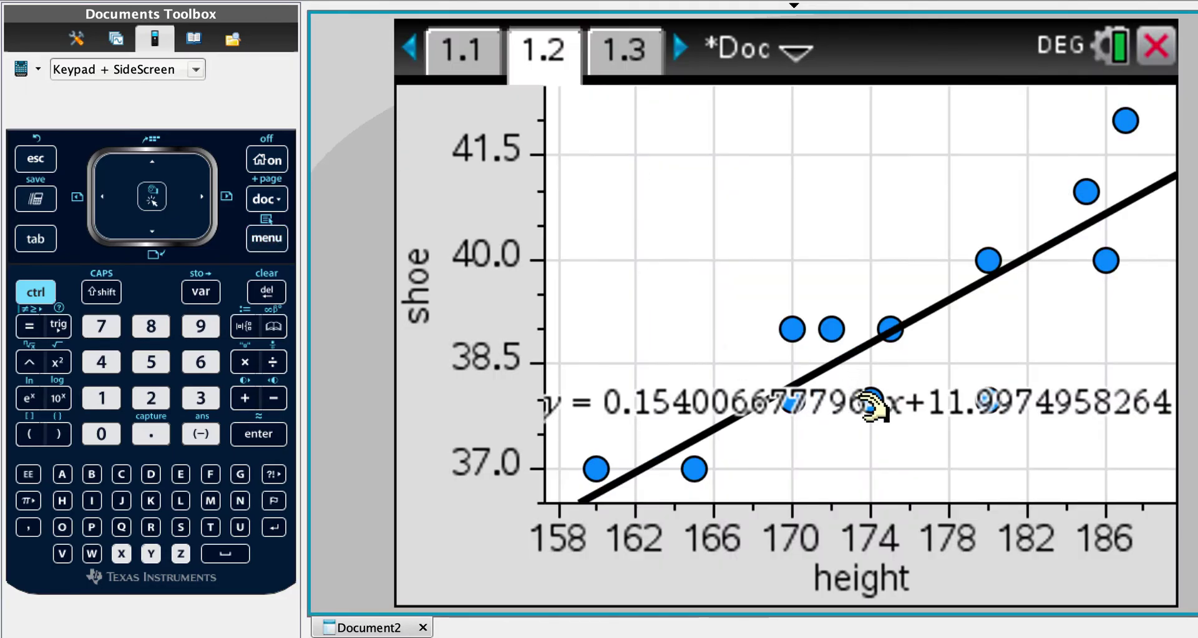
{"action": "left_click_drag", "start_coordinate": [886, 408], "coordinate": [852, 163]}
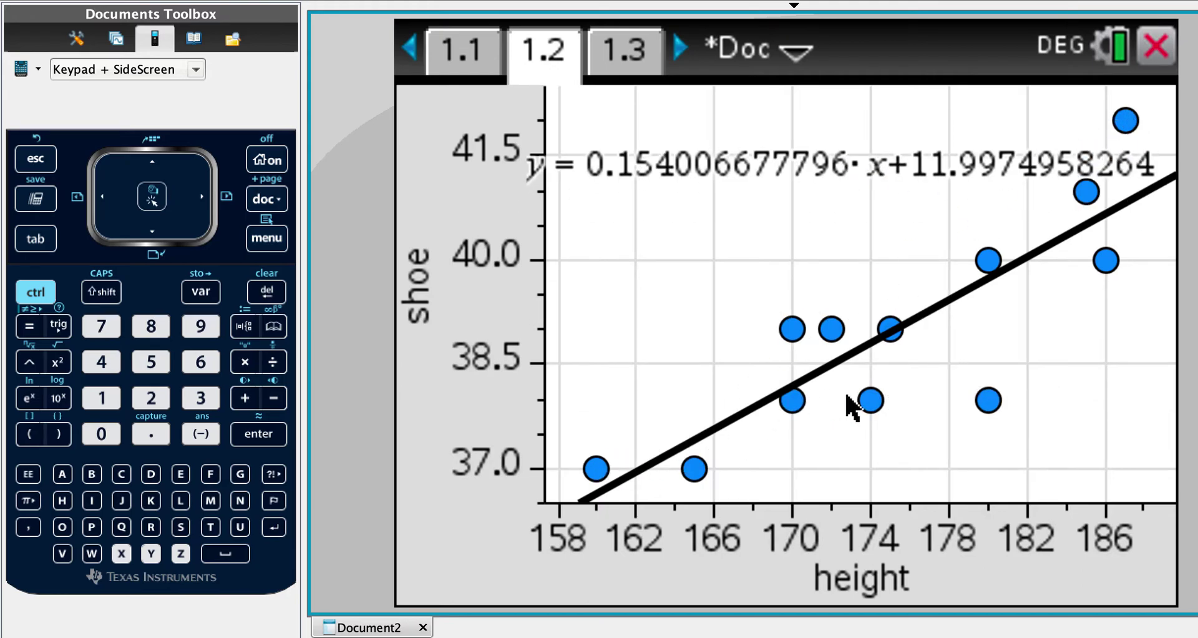
{"action": "mouse_move", "coordinate": [989, 399]}
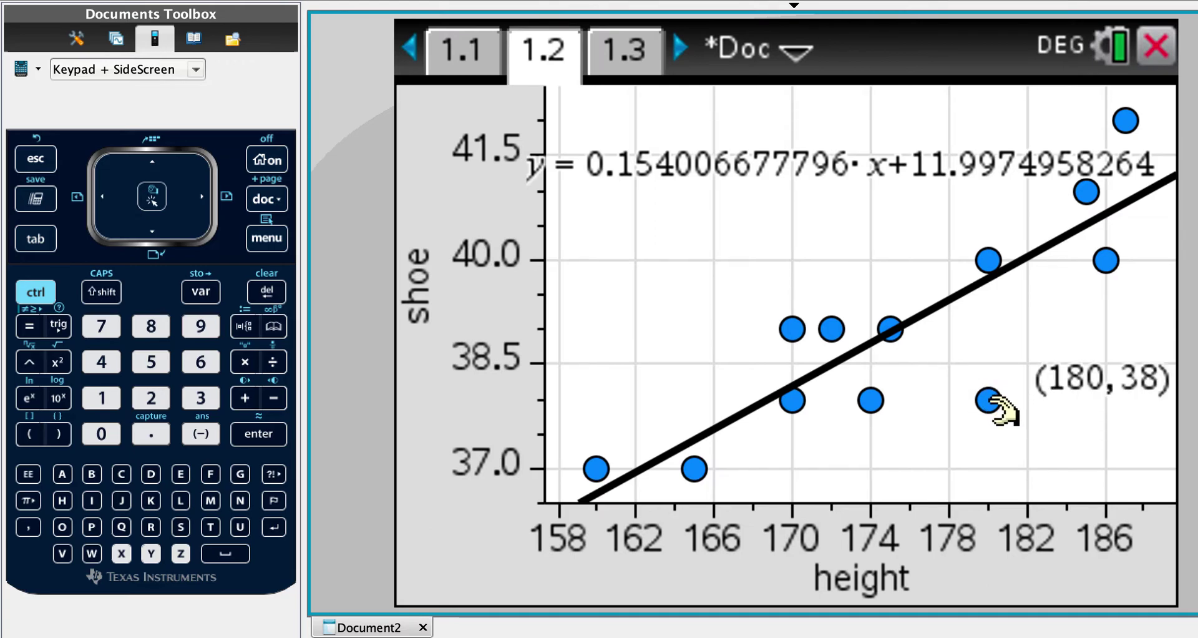
{"action": "mouse_move", "coordinate": [1127, 123]}
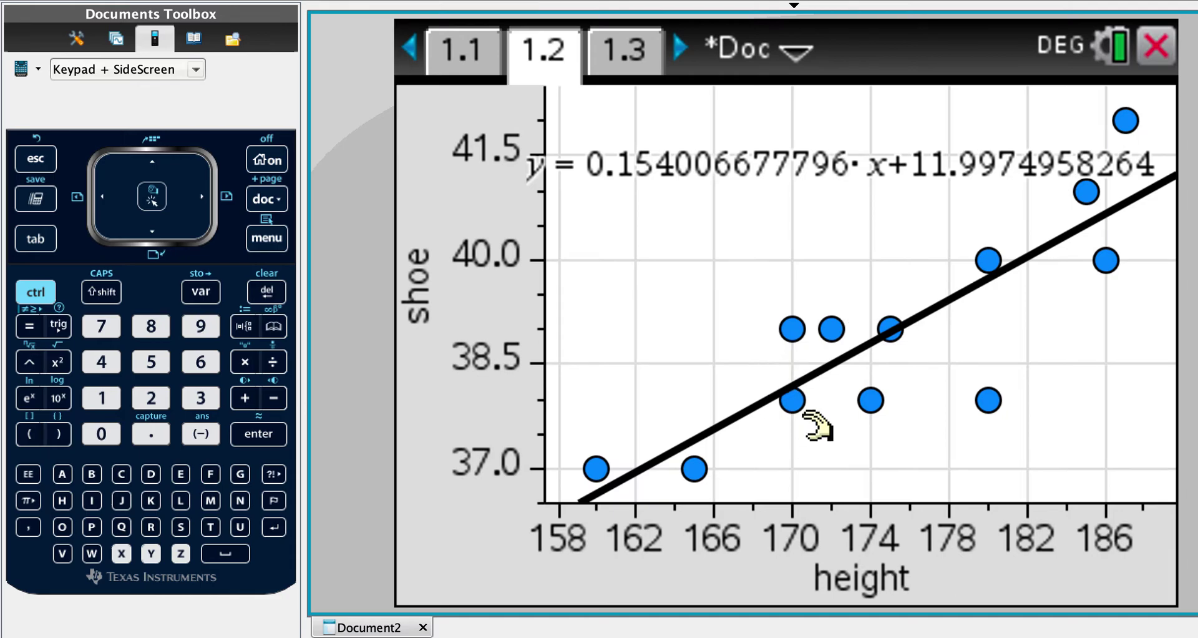
{"action": "mouse_move", "coordinate": [830, 328]}
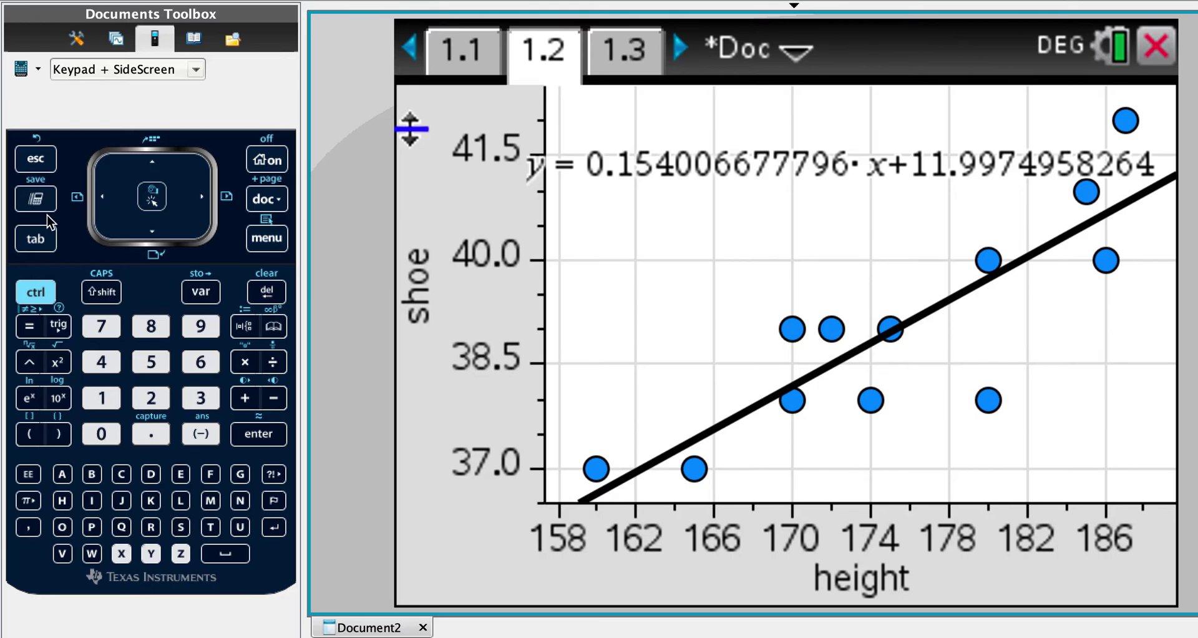
Add a Calculator page and evaluate 0.154(163)+12, giving a predicted shoe size of 37.102
{"action": "left_click", "coordinate": [36, 292]}
{"action": "left_click", "coordinate": [267, 198]}
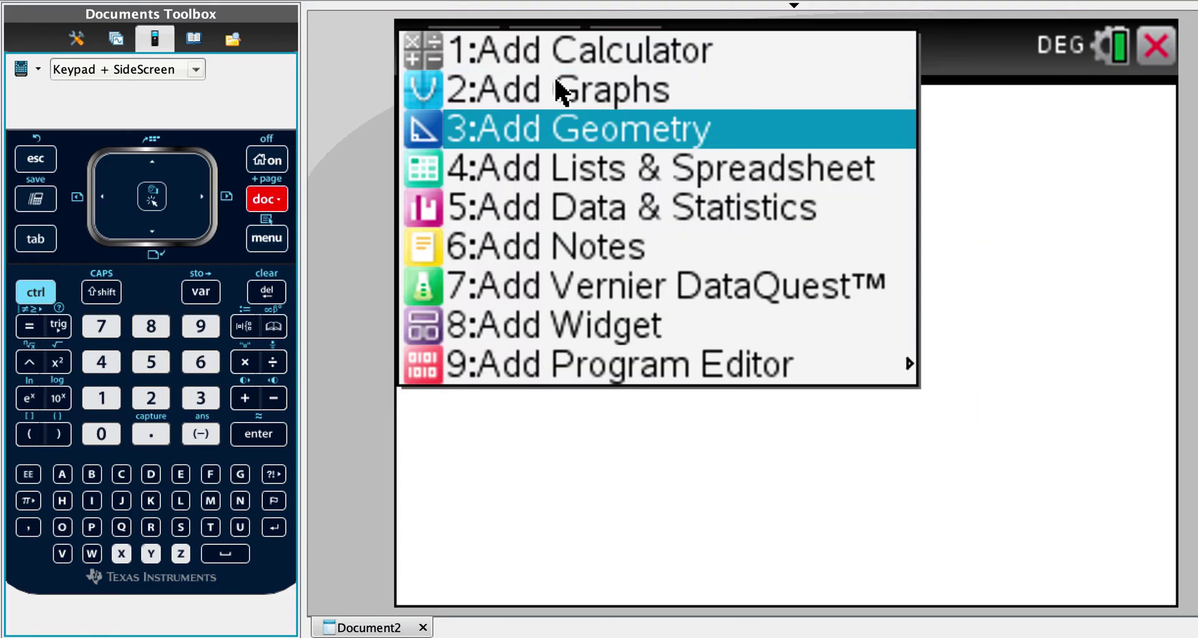
{"action": "left_click", "coordinate": [585, 57]}
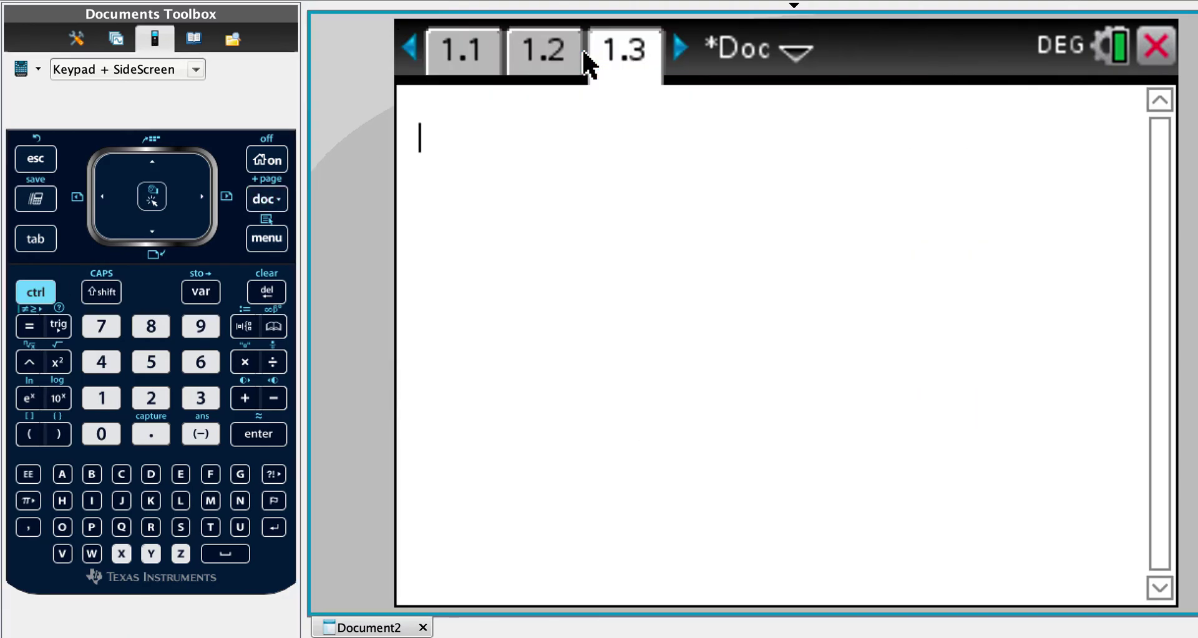
{"action": "type", "text": "0.154"}
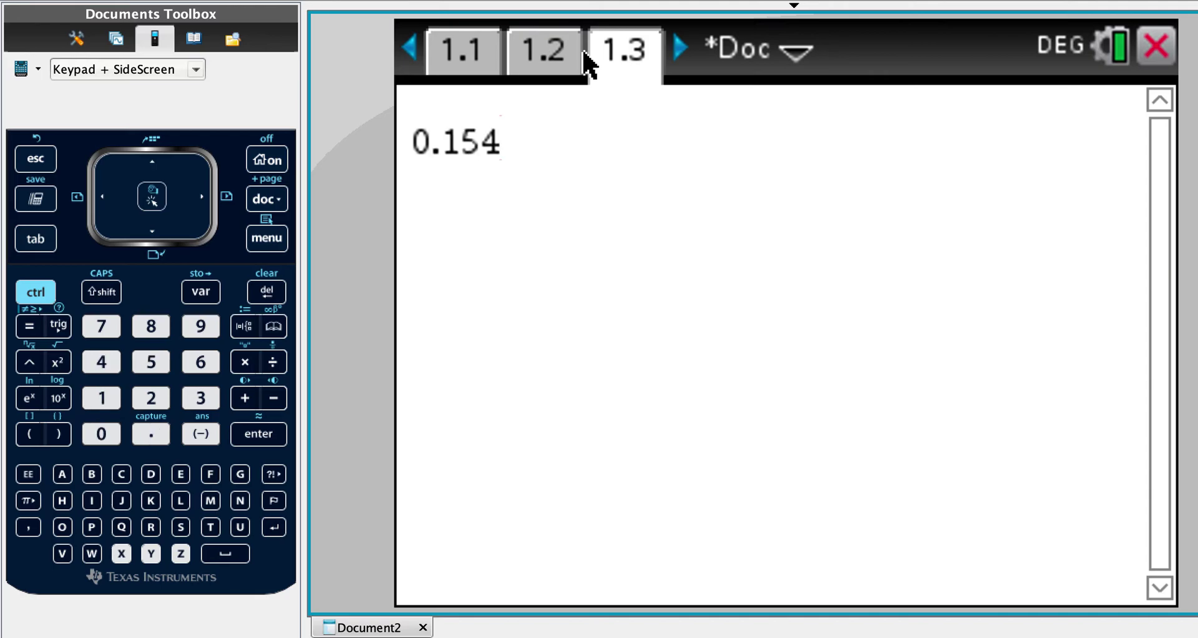
{"action": "type", "text": "(1"}
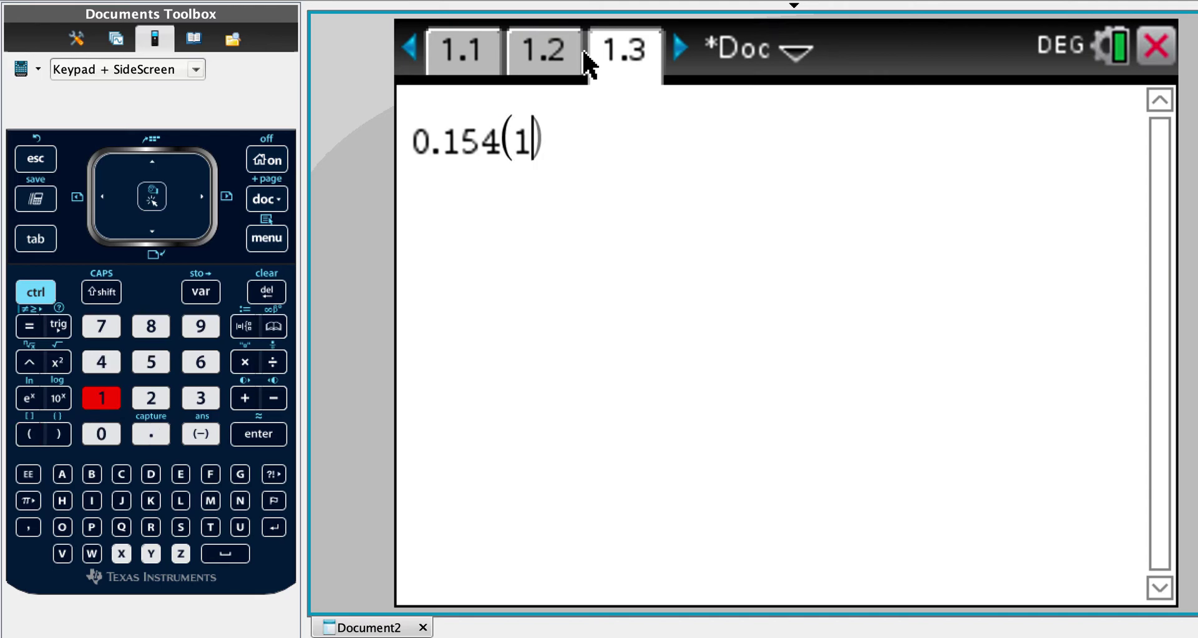
{"action": "type", "text": "63"}
{"action": "key", "text": "Right"}
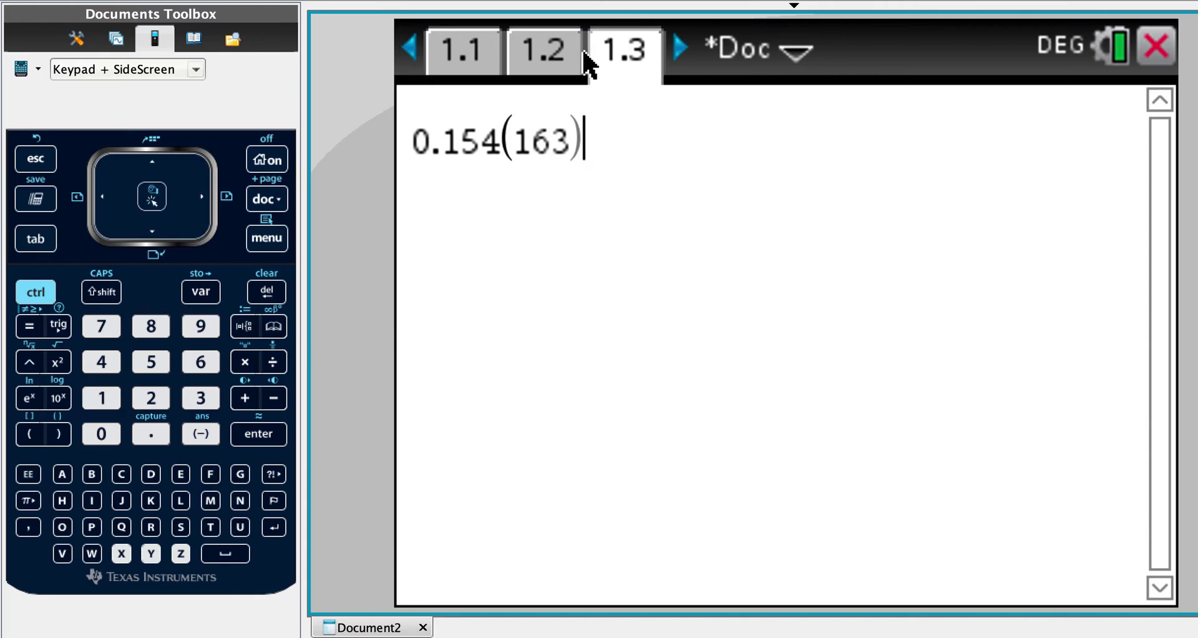
{"action": "type", "text": "+12"}
{"action": "key", "text": "Return"}
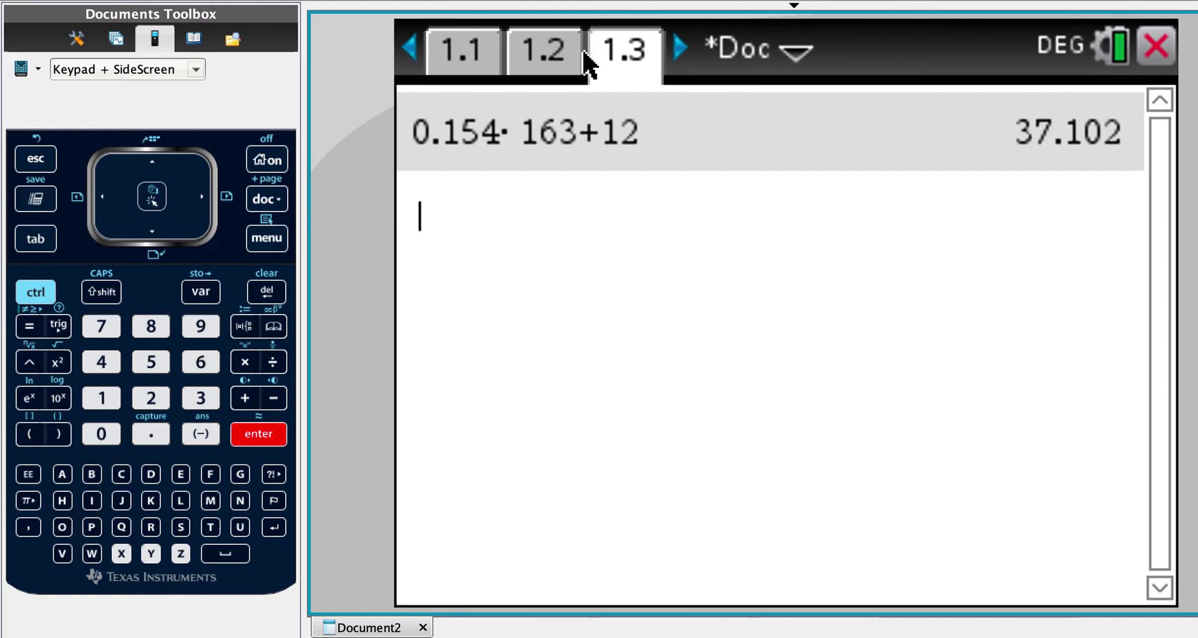
Go back to spreadsheet page 1.1 and step up and down through the 12 height values
{"action": "left_click", "coordinate": [462, 59]}
{"action": "key", "text": "Up"}
{"action": "key", "text": "Up"}
{"action": "key", "text": "Up"}
{"action": "key", "text": "Up"}
{"action": "key", "text": "Up"}
{"action": "key", "text": "Up"}
{"action": "key", "text": "Up"}
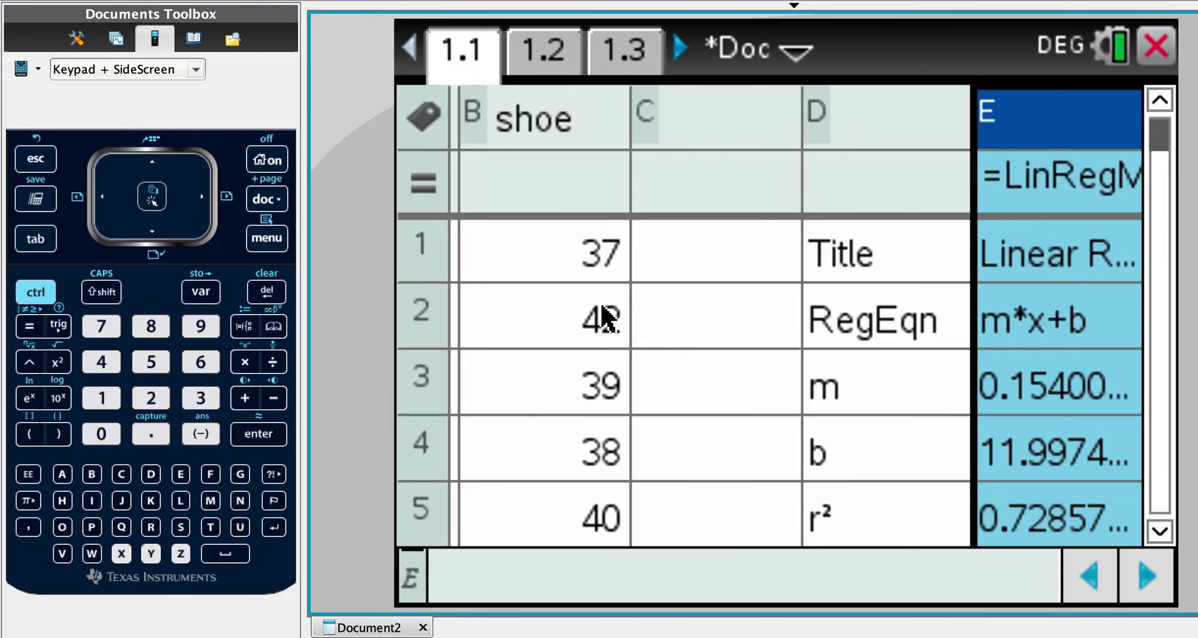
{"action": "left_click", "coordinate": [556, 294]}
{"action": "key", "text": "Left"}
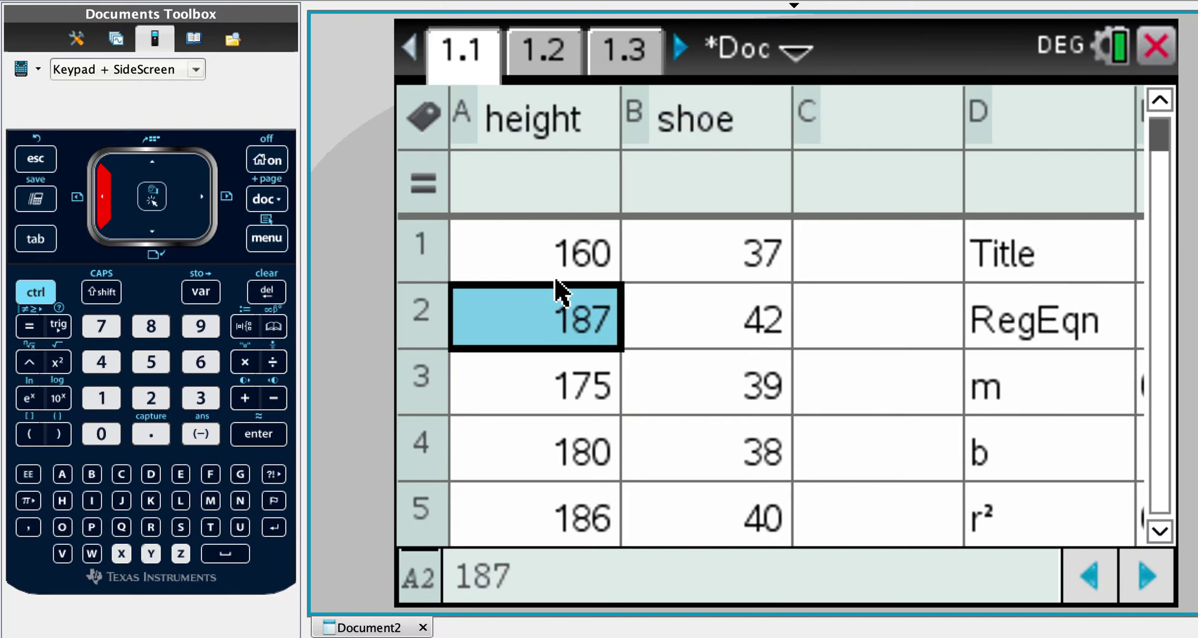
{"action": "key", "text": "Up"}
{"action": "key", "text": "Down"}
{"action": "key", "text": "Down"}
{"action": "key", "text": "Down"}
{"action": "key", "text": "Down"}
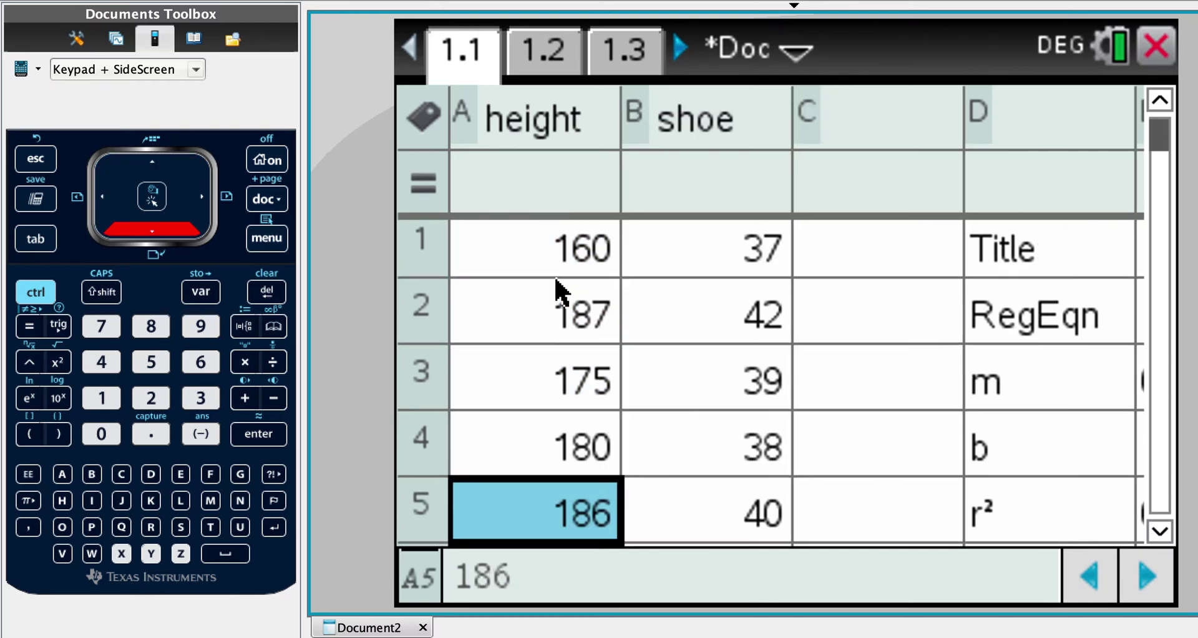
{"action": "key", "text": "Up"}
{"action": "key", "text": "Up"}
{"action": "key", "text": "Up"}
{"action": "key", "text": "Up"}
{"action": "key", "text": "Up"}
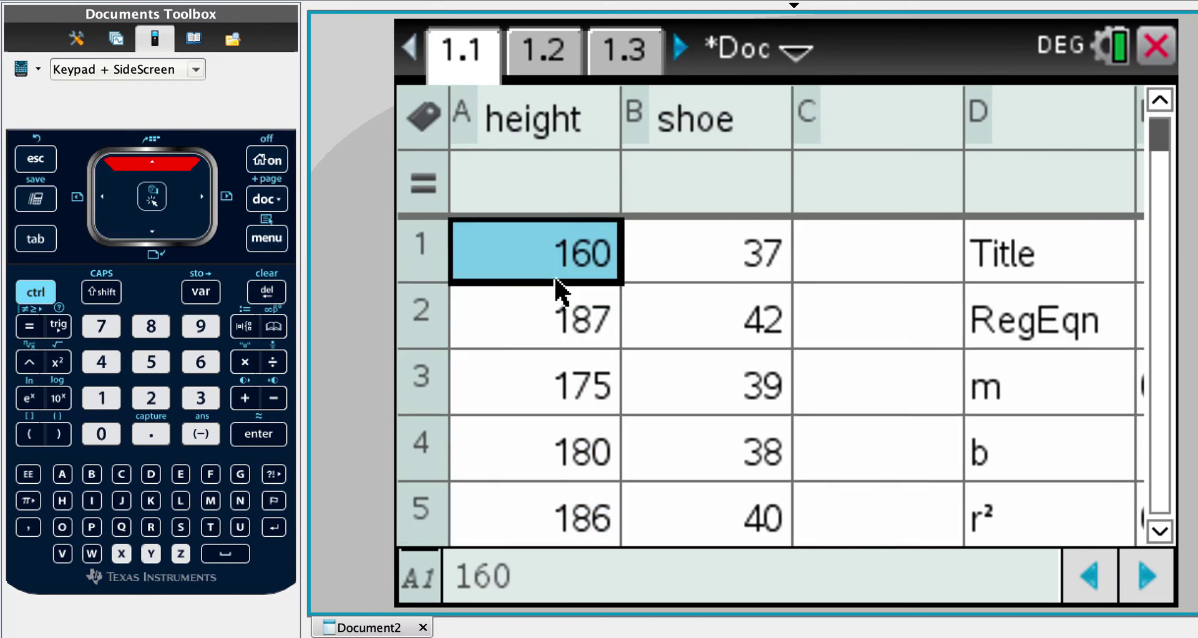
{"action": "key", "text": "Down"}
{"action": "key", "text": "Down"}
{"action": "key", "text": "Down"}
{"action": "key", "text": "Down"}
{"action": "key", "text": "Down"}
{"action": "key", "text": "Down"}
{"action": "key", "text": "Down"}
{"action": "key", "text": "Down"}
{"action": "key", "text": "Down"}
{"action": "key", "text": "Down"}
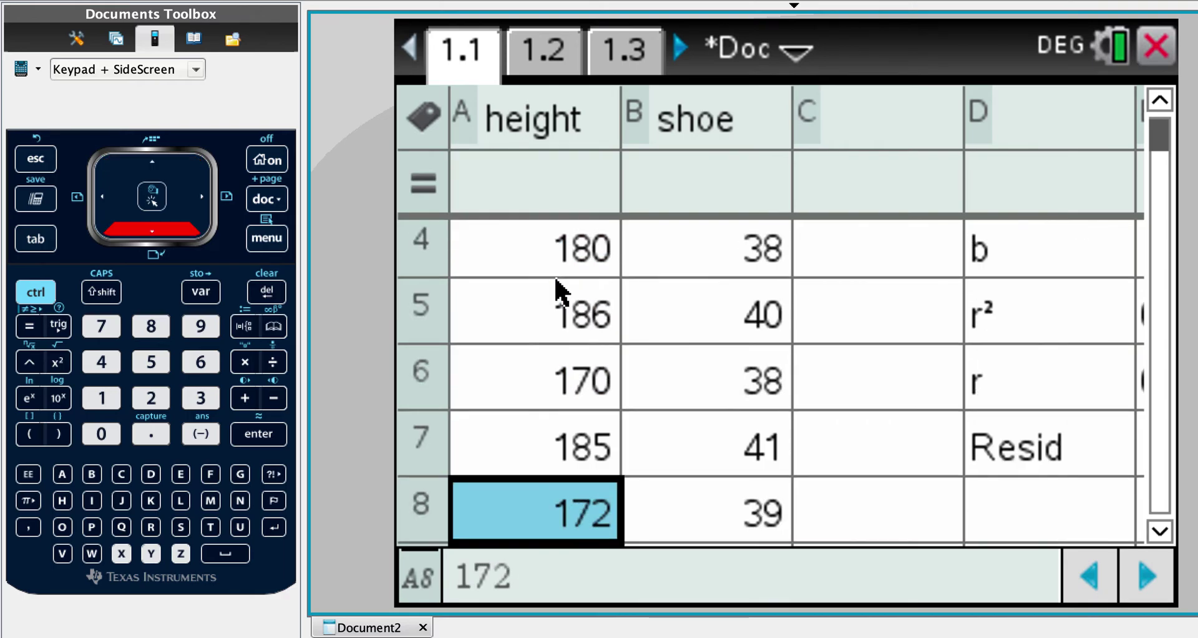
{"action": "key", "text": "Down"}
{"action": "key", "text": "Down"}
{"action": "key", "text": "Down"}
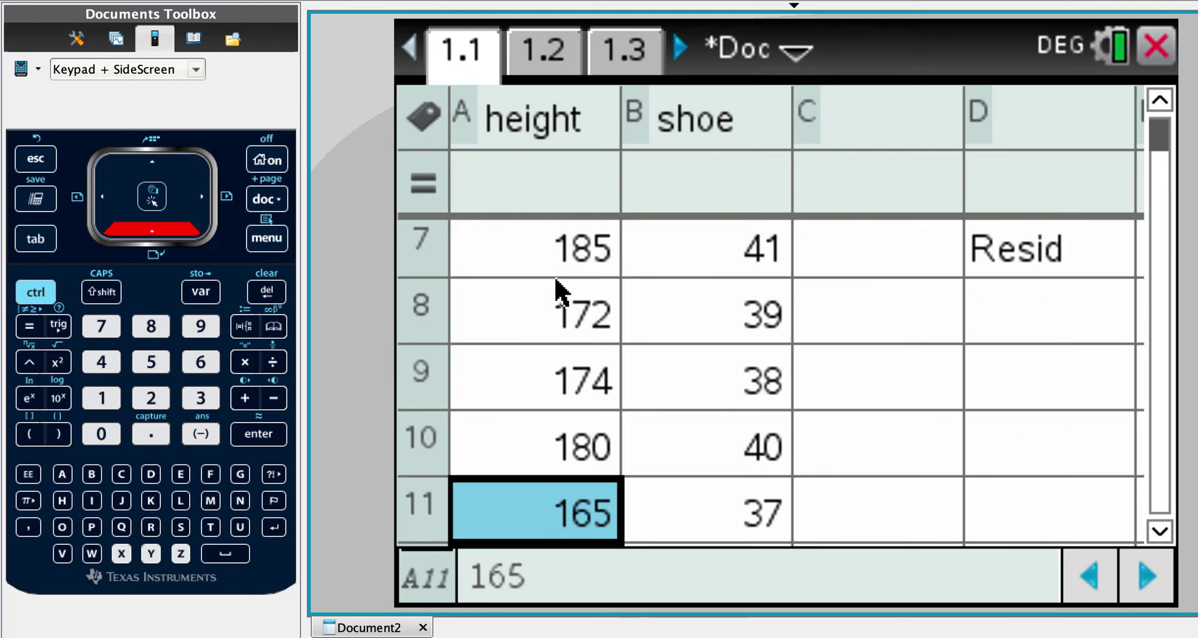
{"action": "key", "text": "Up"}
{"action": "key", "text": "Up"}
{"action": "key", "text": "Up"}
{"action": "key", "text": "Up"}
{"action": "key", "text": "Up"}
{"action": "key", "text": "Up"}
{"action": "key", "text": "Up"}
{"action": "key", "text": "Up"}
{"action": "key", "text": "Up"}
{"action": "key", "text": "Up"}
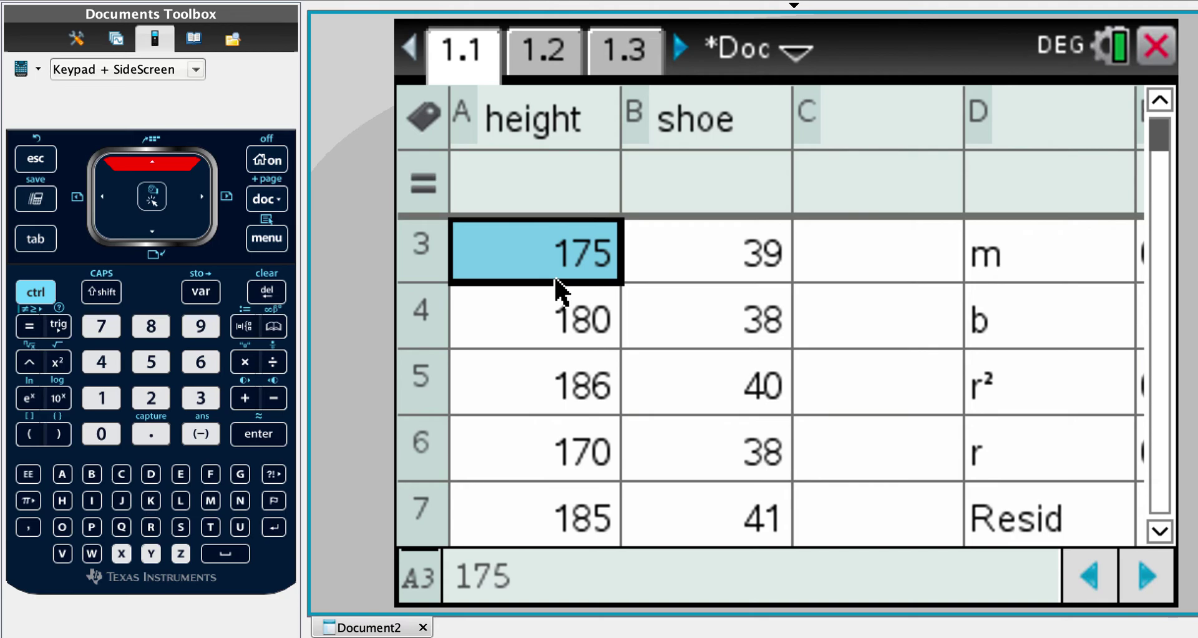
{"action": "key", "text": "Up"}
{"action": "key", "text": "Up"}
{"action": "key", "text": "Up"}
{"action": "key", "text": "Up"}
{"action": "key", "text": "Down"}
{"action": "key", "text": "Down"}
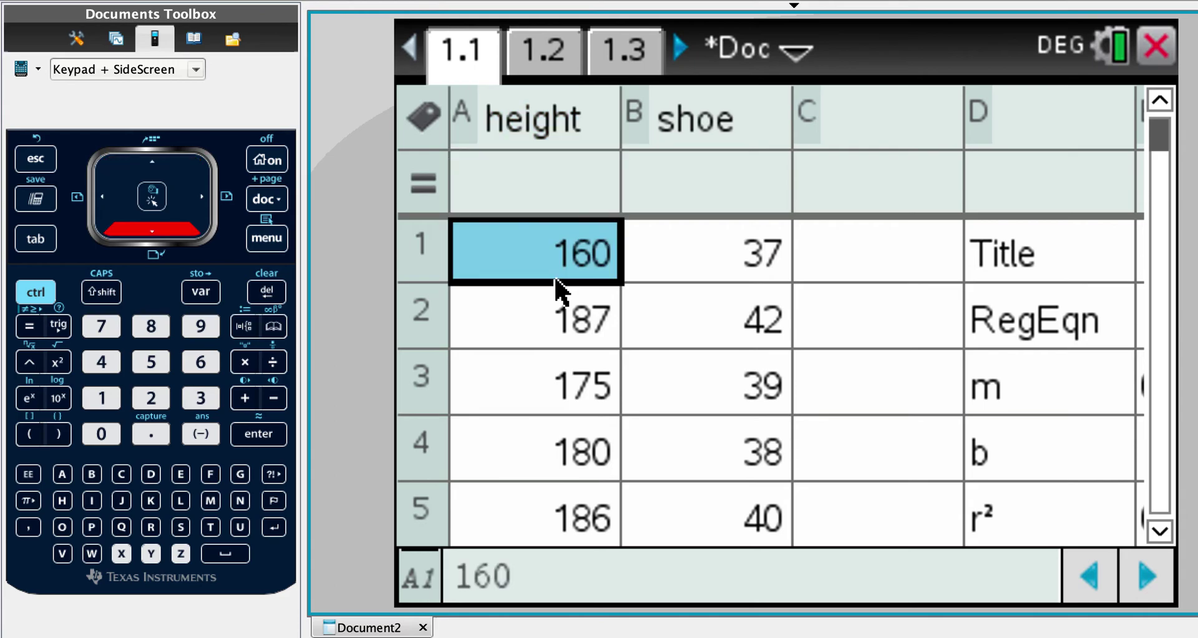
{"action": "key", "text": "Down"}
{"action": "key", "text": "Down"}
{"action": "key", "text": "Down"}
{"action": "key", "text": "Down"}
{"action": "key", "text": "Down"}
{"action": "key", "text": "Down"}
{"action": "key", "text": "Down"}
{"action": "key", "text": "Down"}
{"action": "key", "text": "Down"}
{"action": "key", "text": "Down"}
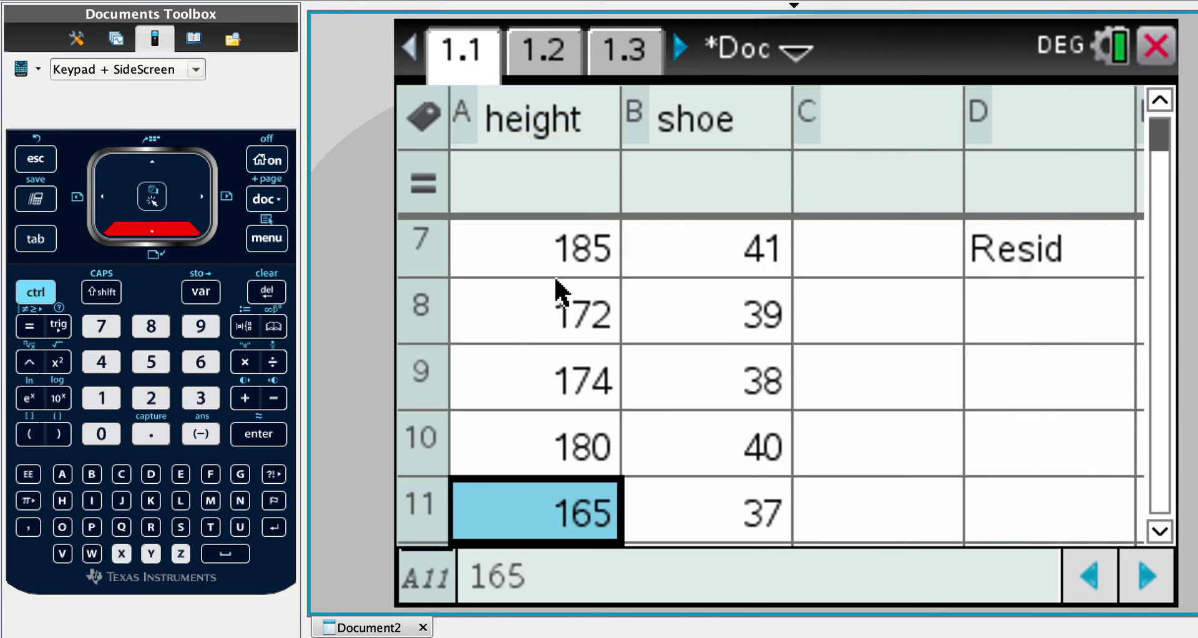
{"action": "key", "text": "Down"}
{"action": "key", "text": "Down"}
{"action": "key", "text": "Down"}
{"action": "key", "text": "Up"}
{"action": "key", "text": "Up"}
{"action": "key", "text": "Up"}
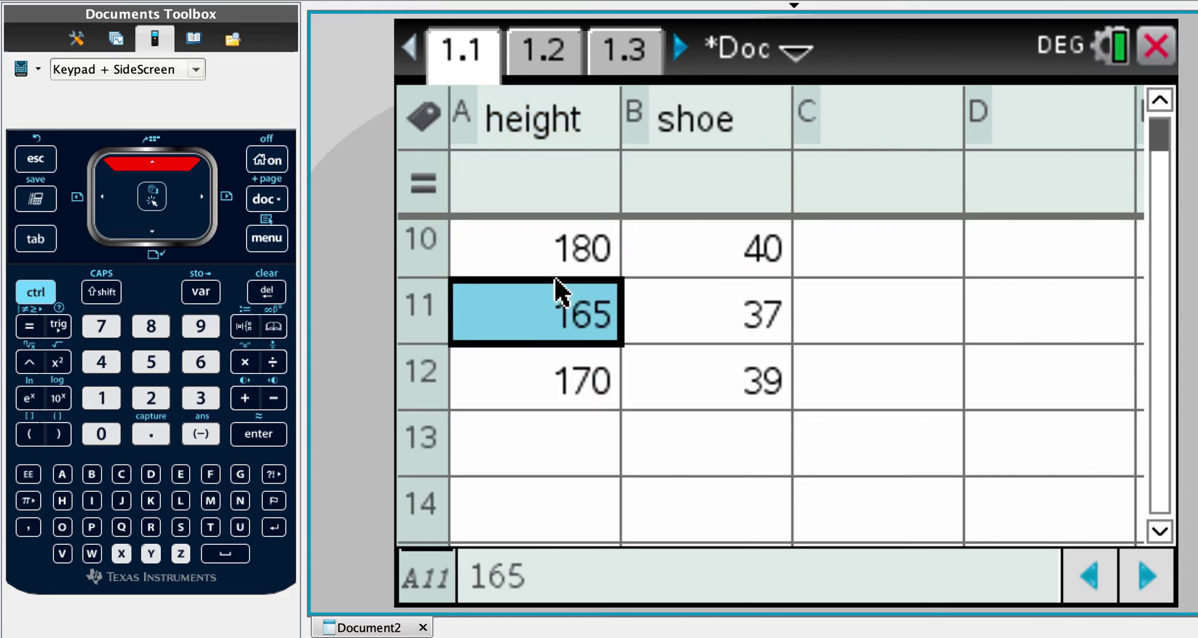
{"action": "key", "text": "Up"}
{"action": "key", "text": "Up"}
{"action": "key", "text": "Up"}
{"action": "key", "text": "Up"}
{"action": "key", "text": "Up"}
{"action": "key", "text": "Up"}
{"action": "key", "text": "Up"}
{"action": "key", "text": "Up"}
{"action": "key", "text": "Up"}
{"action": "key", "text": "Up"}
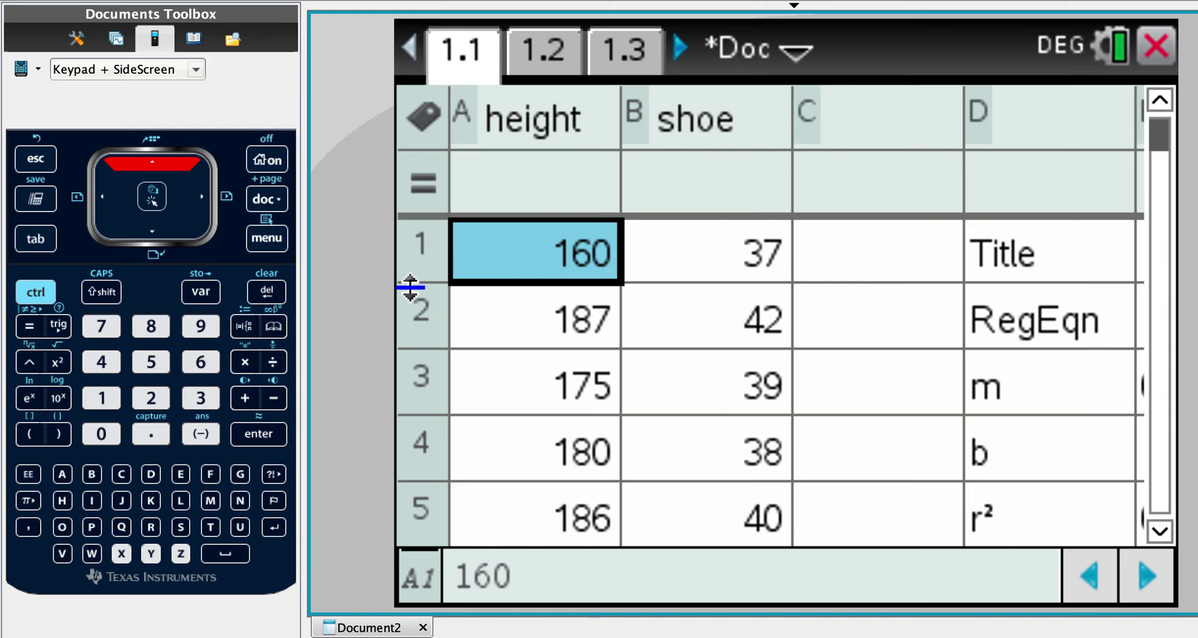
Glance at calculator page 1.3, then return to the scatter plot with its regression line
{"action": "left_click", "coordinate": [624, 62]}
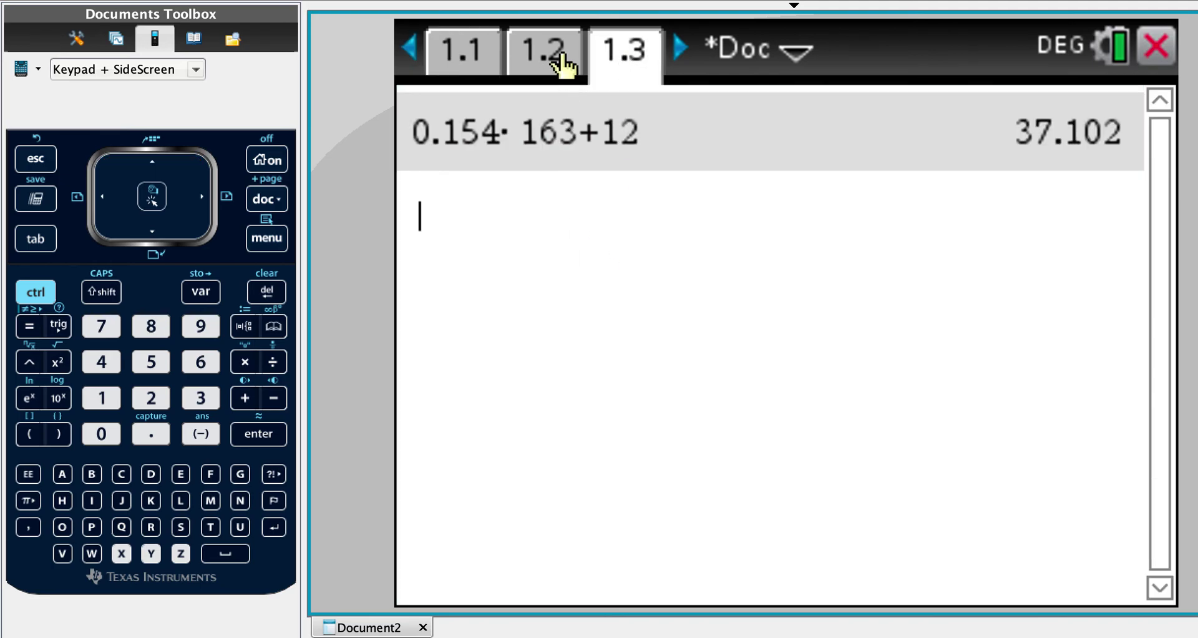
{"action": "left_click", "coordinate": [554, 57]}
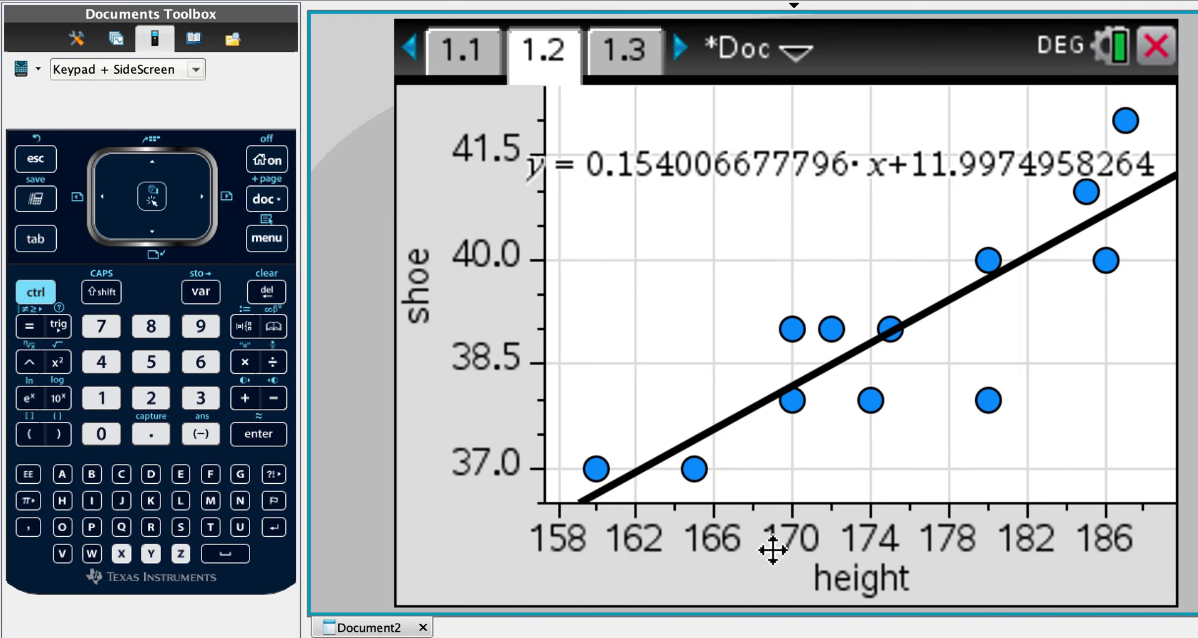